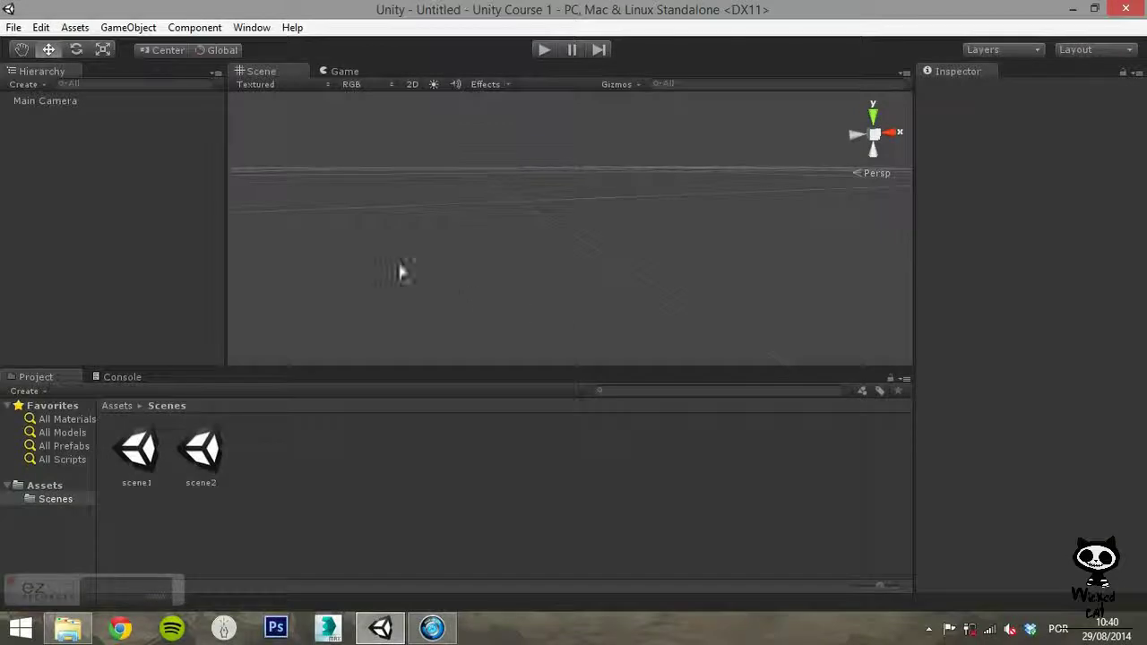
# - Open the Assets menu in the Unity menu bar
pyautogui.click(76, 27)
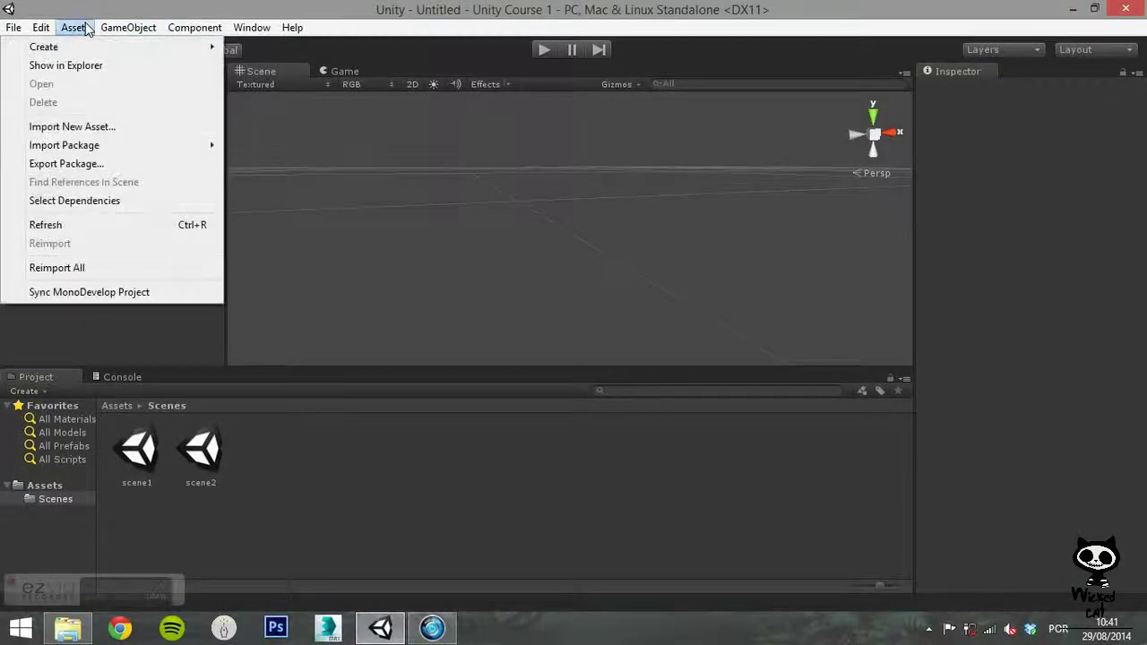
# - Create a folder named Scripts in the top-level Assets folder and open it
pyautogui.moveTo(92, 46)
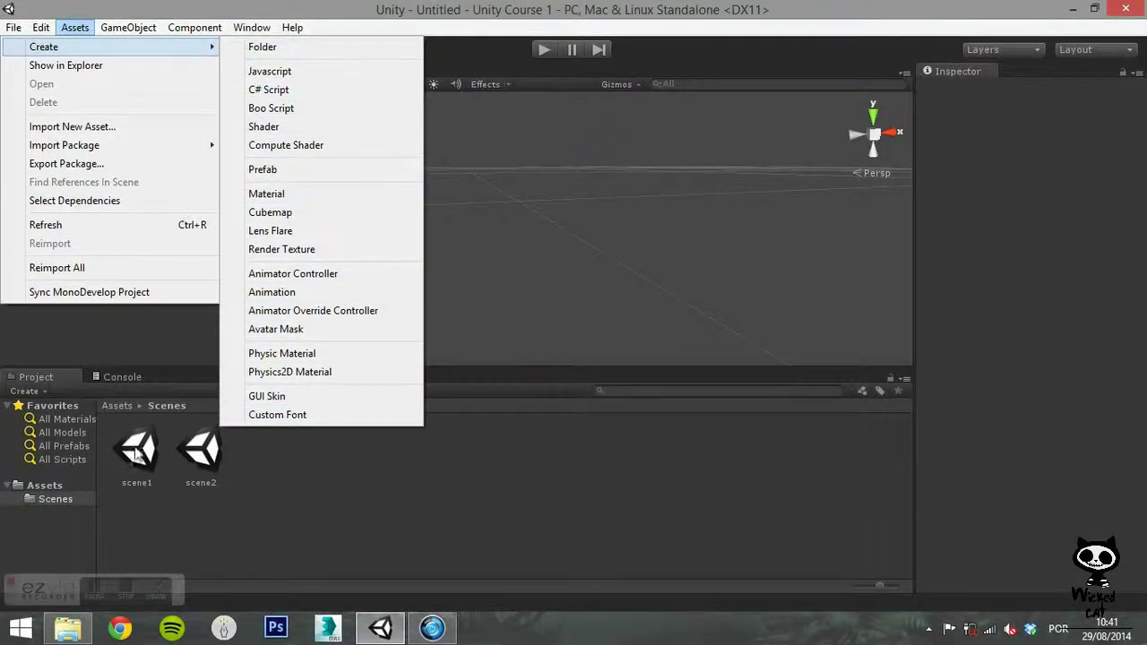
pyautogui.click(55, 484)
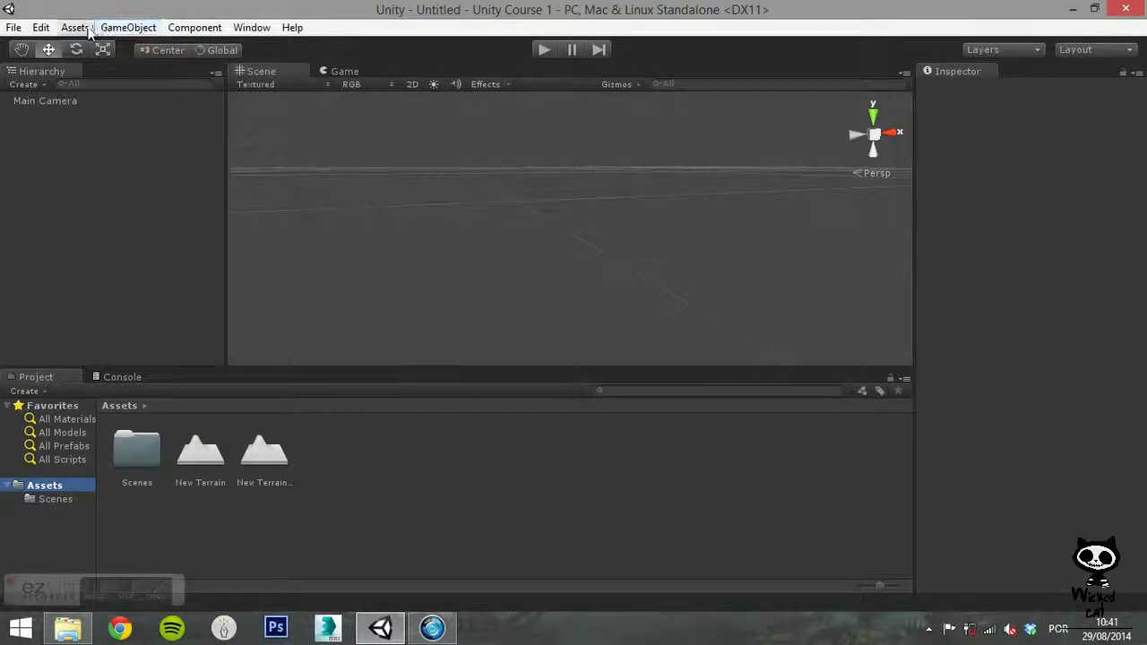
pyautogui.click(41, 27)
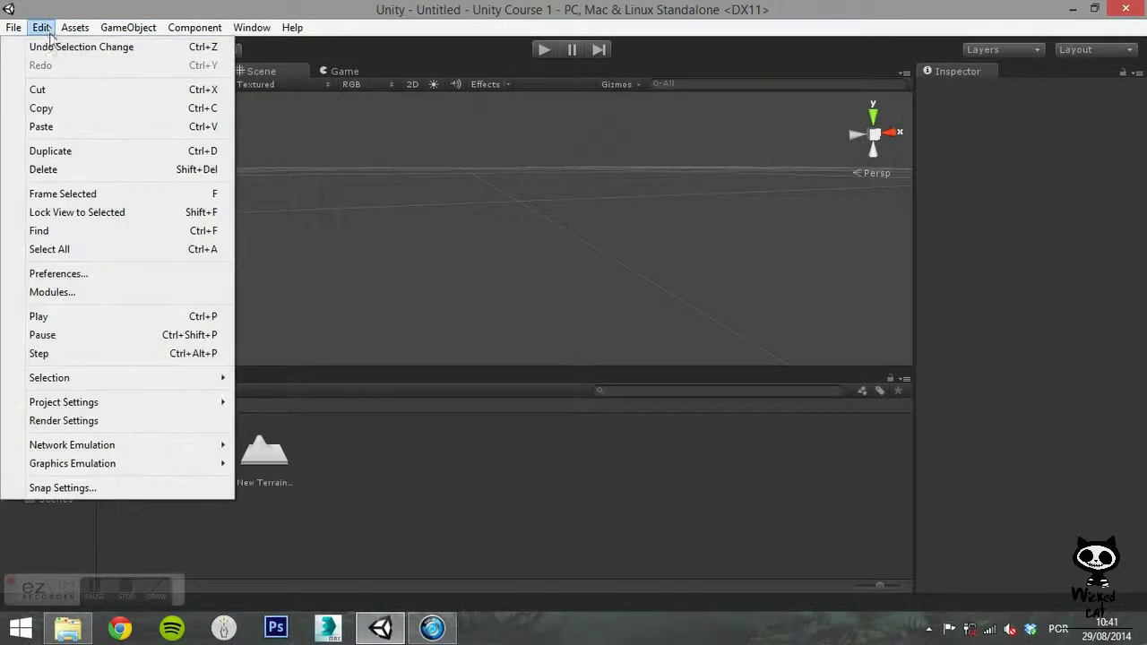
pyautogui.click(305, 43)
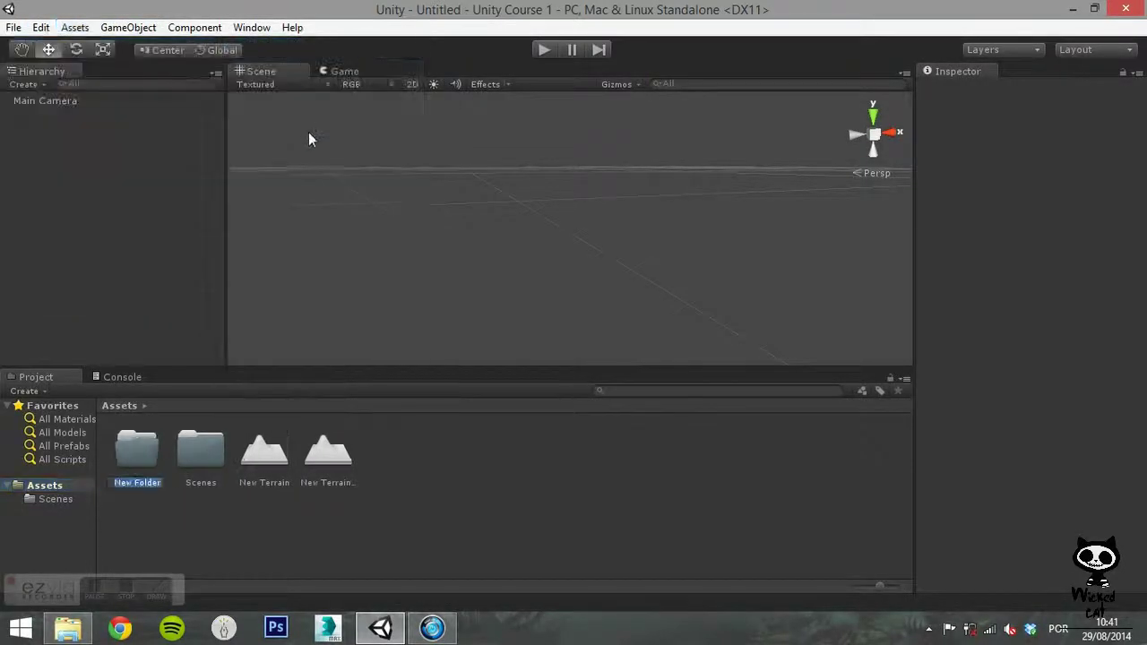
pyautogui.write('Scripts')
pyautogui.press('Return')
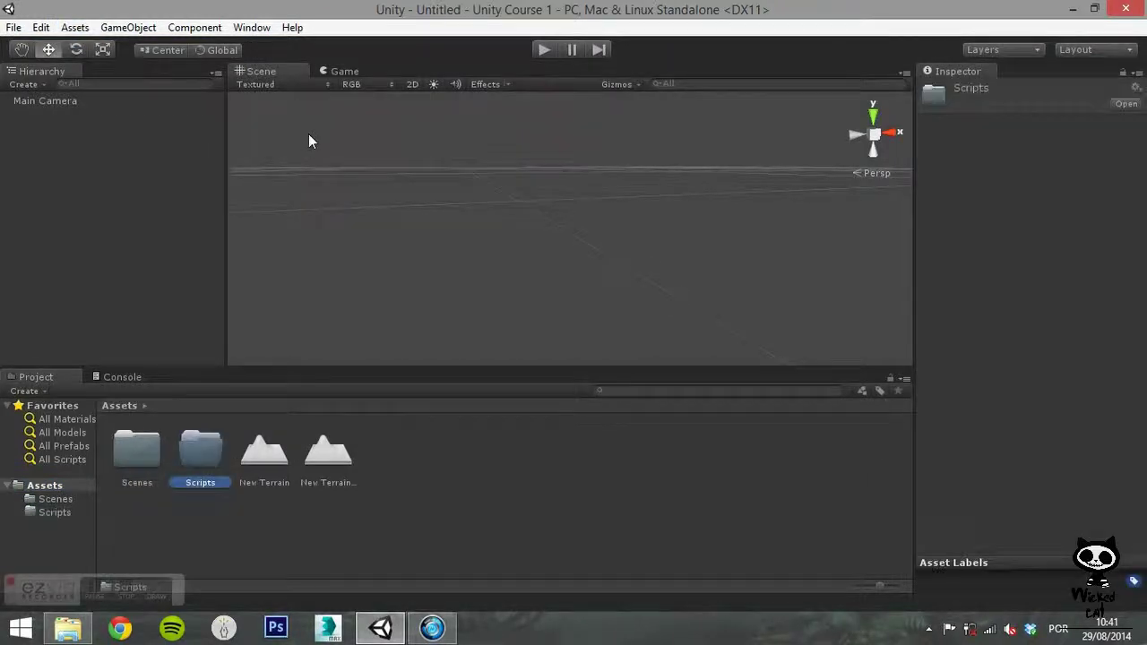
pyautogui.doubleClick(199, 448)
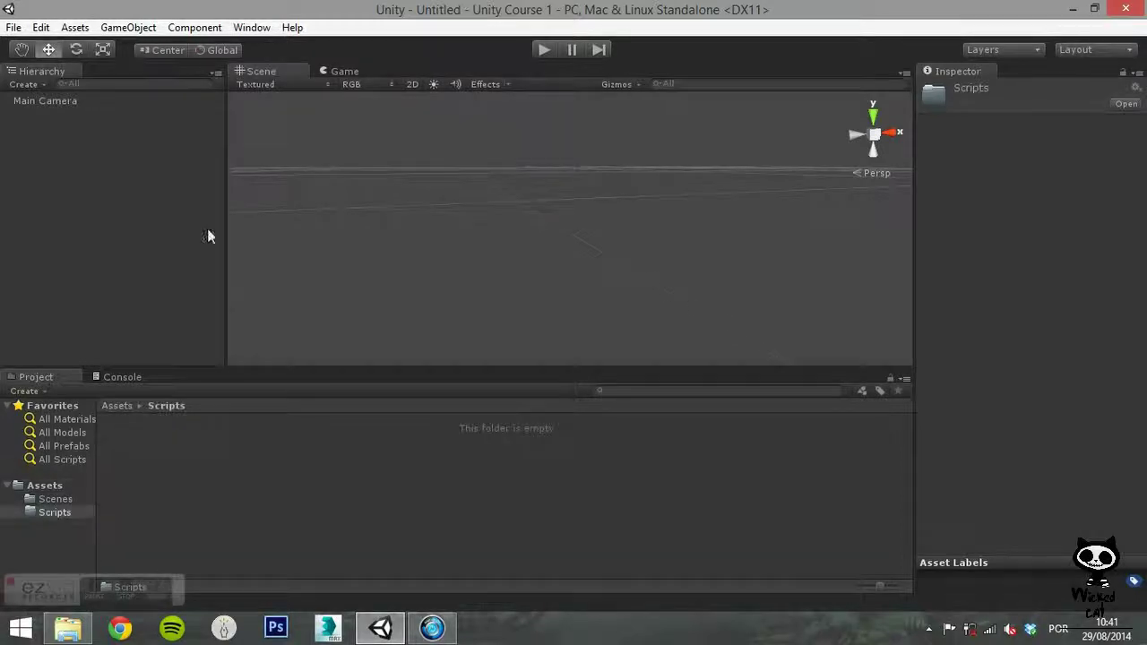
# - Create a C# script named ThisIsAScript inside the Scripts folder
pyautogui.click(84, 29)
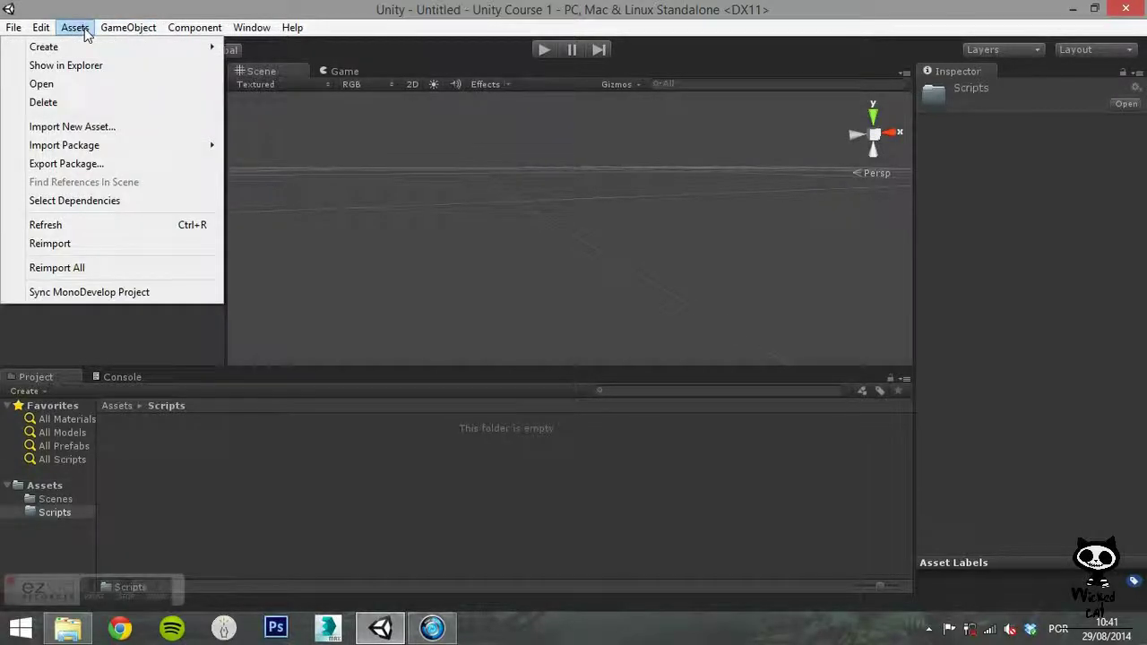
pyautogui.moveTo(85, 46)
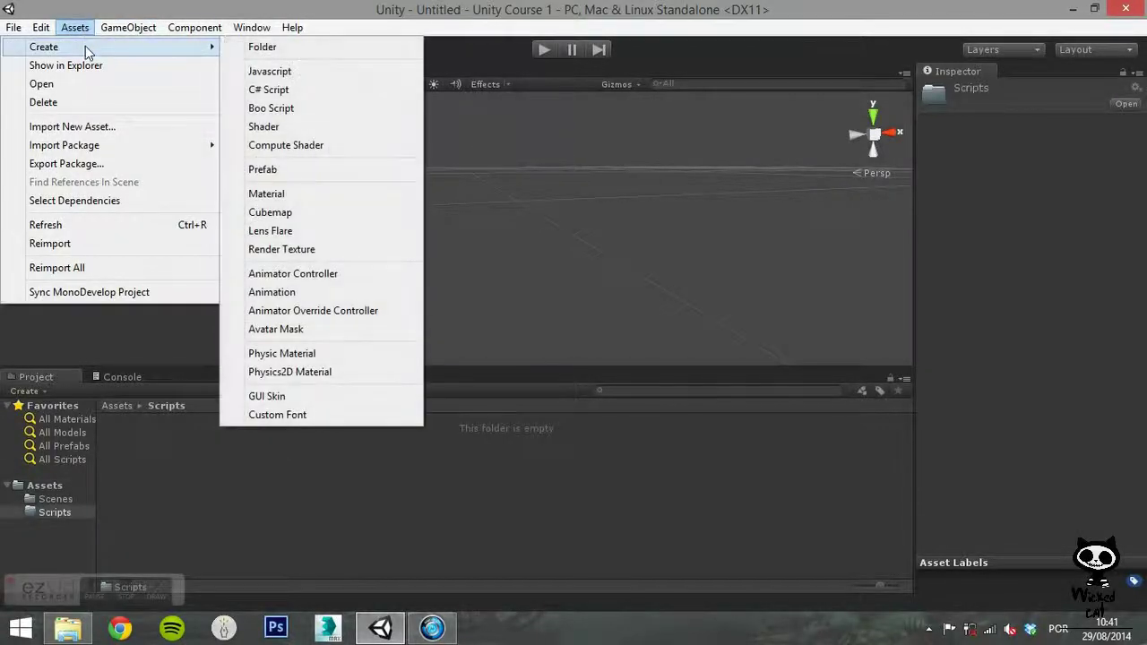
pyautogui.click(268, 91)
pyautogui.write('This')
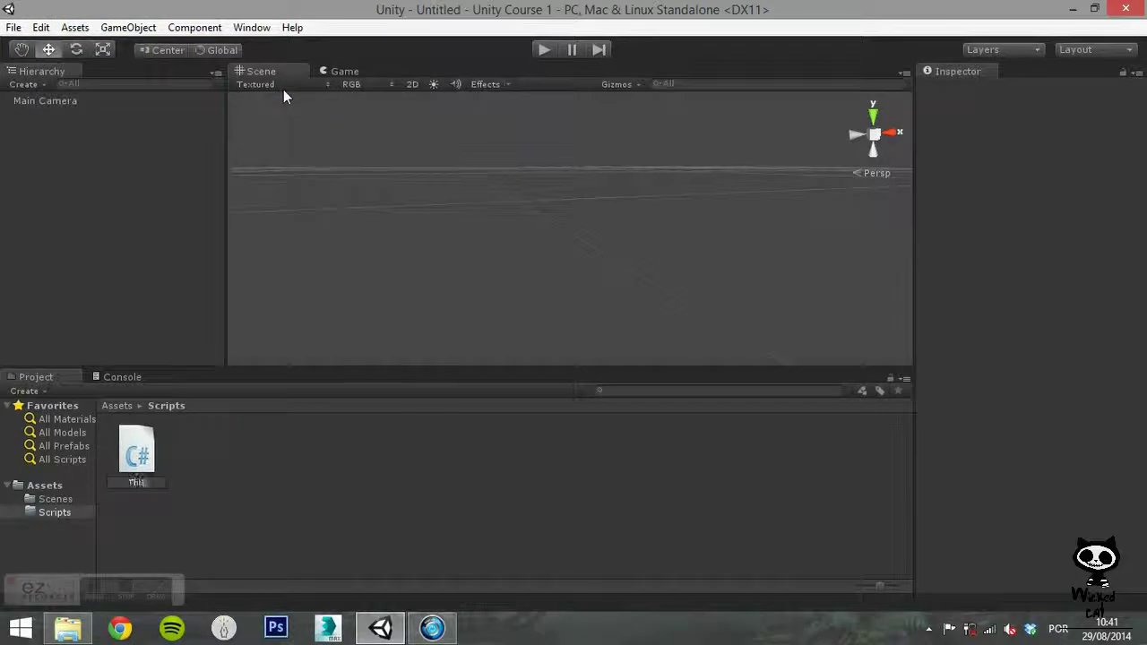
pyautogui.write('IsAScript')
pyautogui.press('Return')
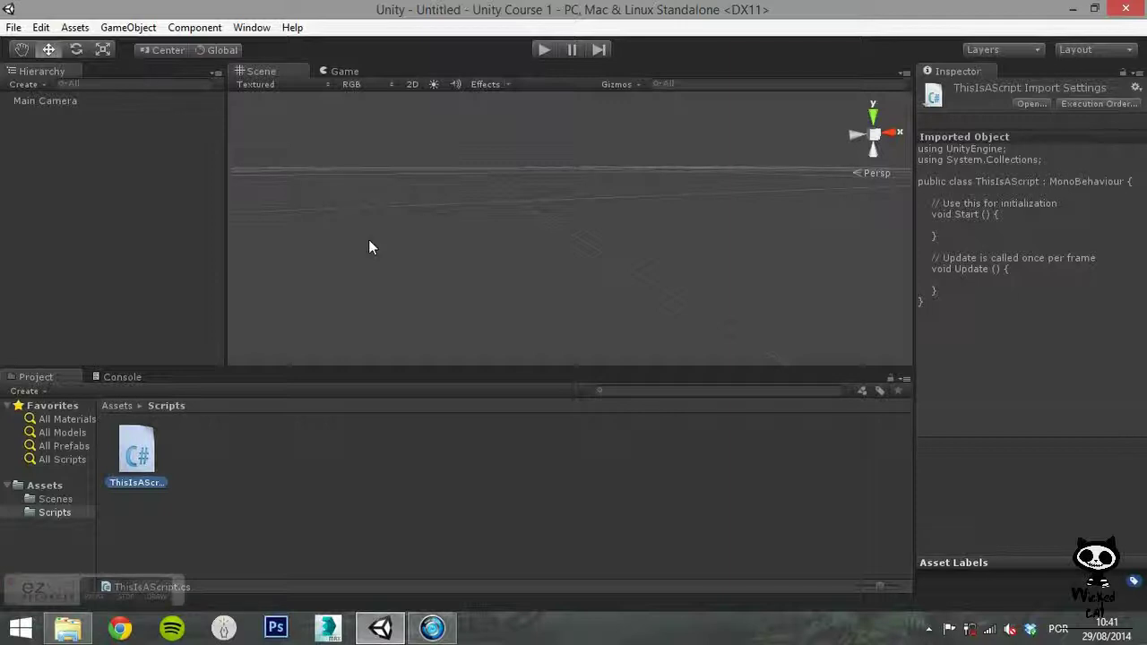
# - Look through the Assets menu's Import Package and Create submenus
pyautogui.click(85, 30)
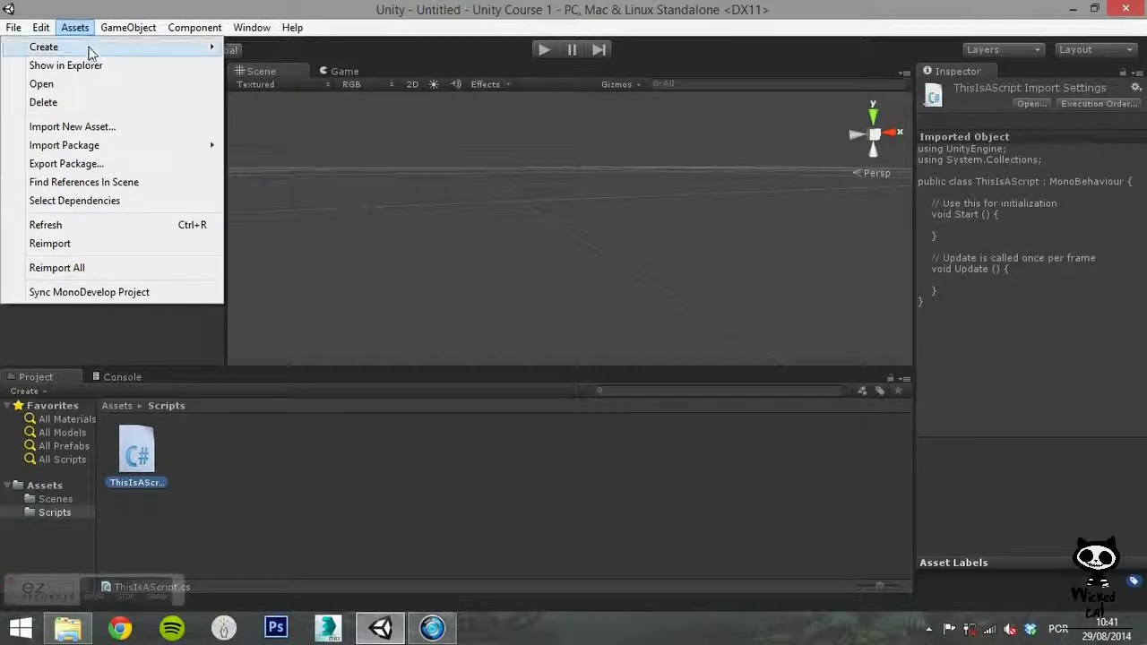
pyautogui.moveTo(107, 144)
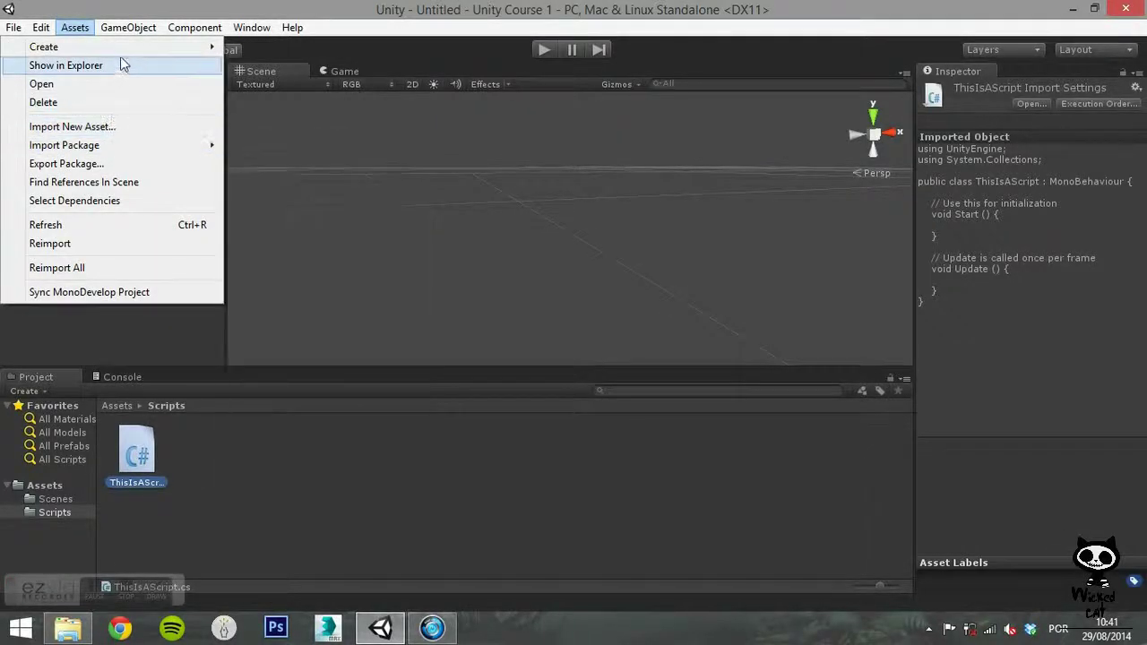
pyautogui.moveTo(121, 52)
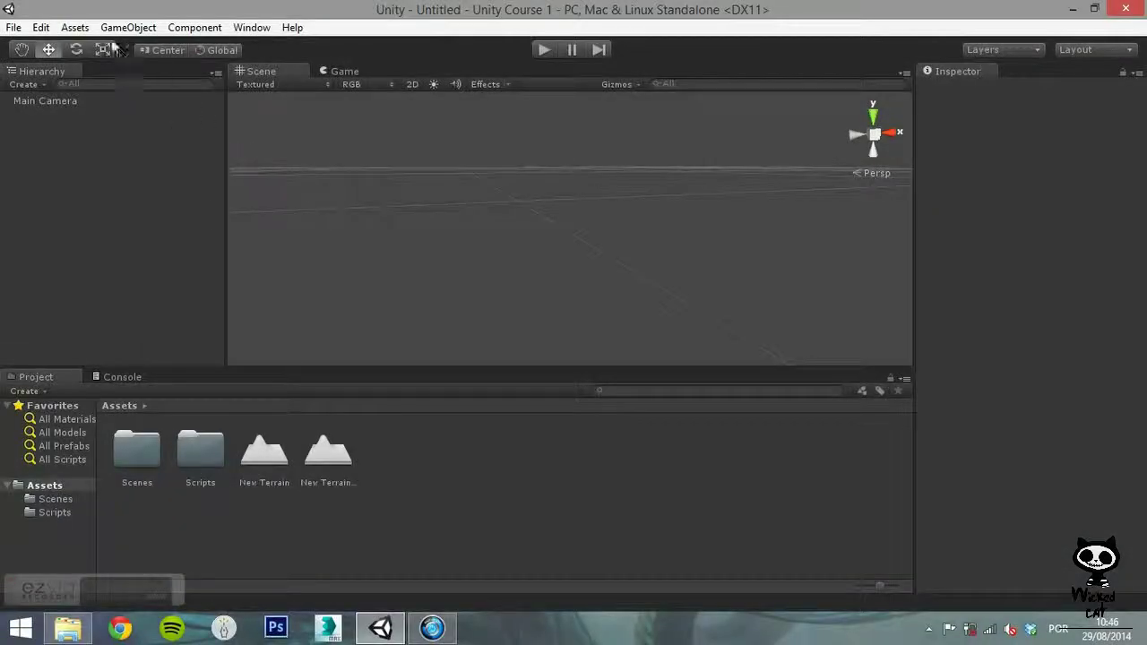
# - Select the New Terrain asset and show its file in Explorer
pyautogui.click(75, 27)
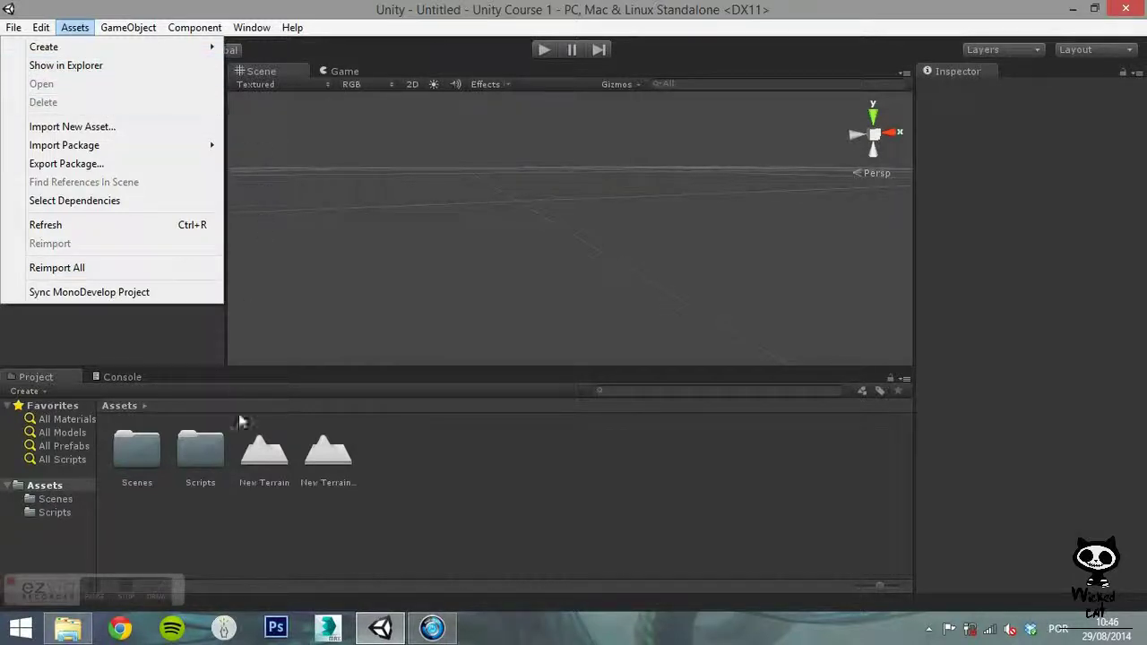
pyautogui.click(265, 457)
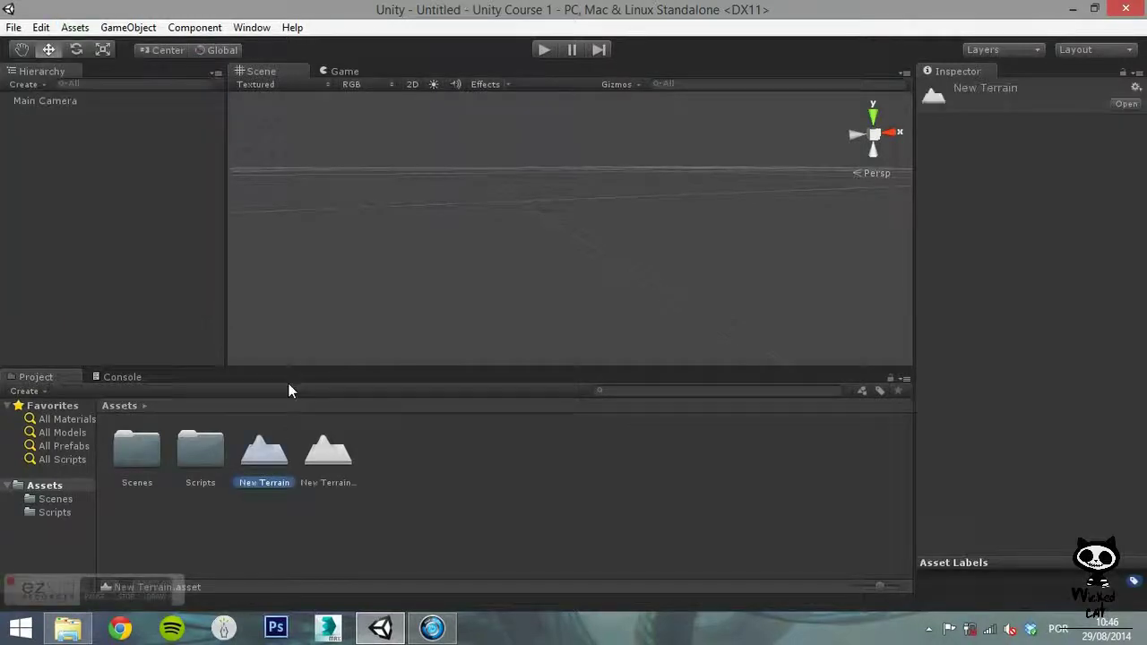
pyautogui.click(90, 31)
pyautogui.click(90, 67)
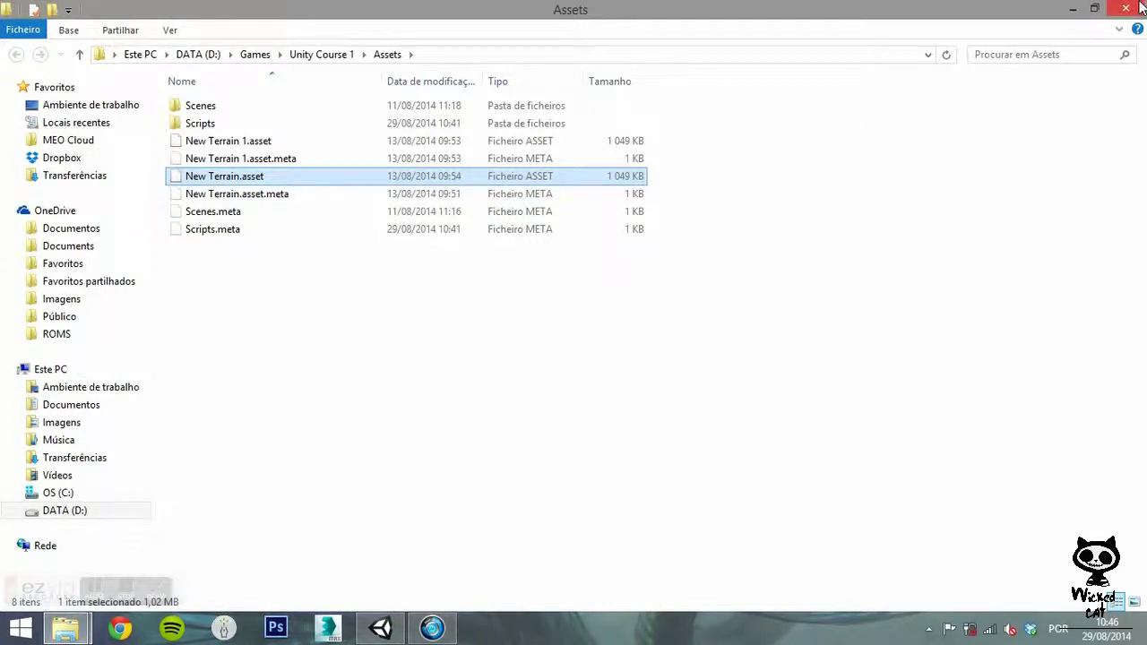
# - Close Explorer, then open and permanently delete the New Terrain 1 asset
pyautogui.click(1073, 9)
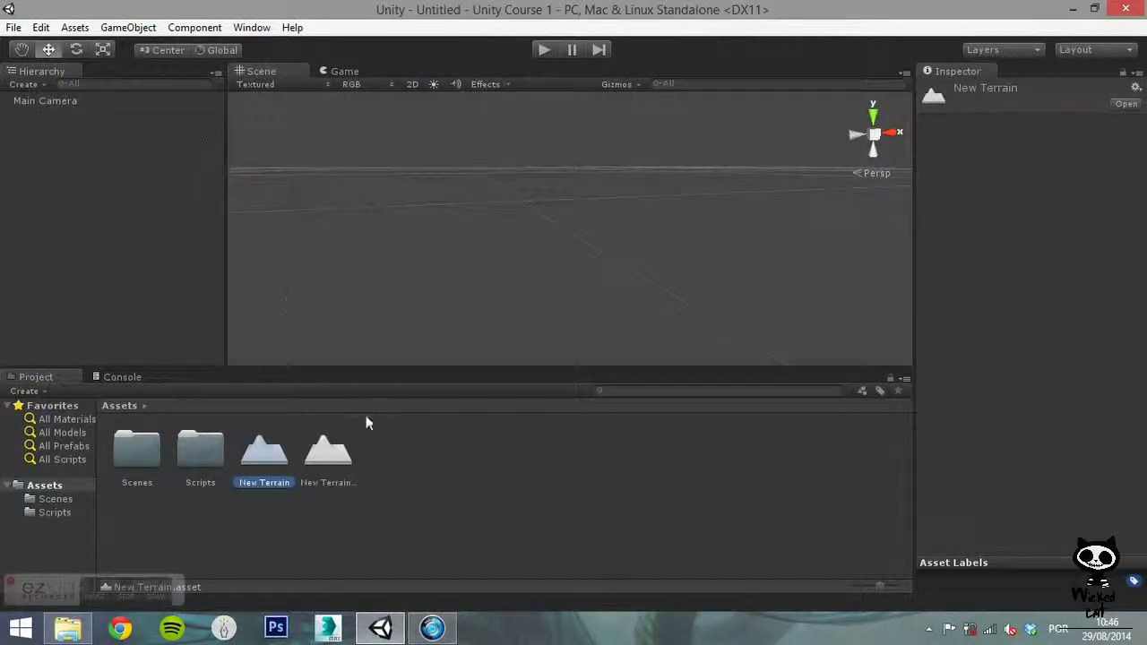
pyautogui.click(328, 450)
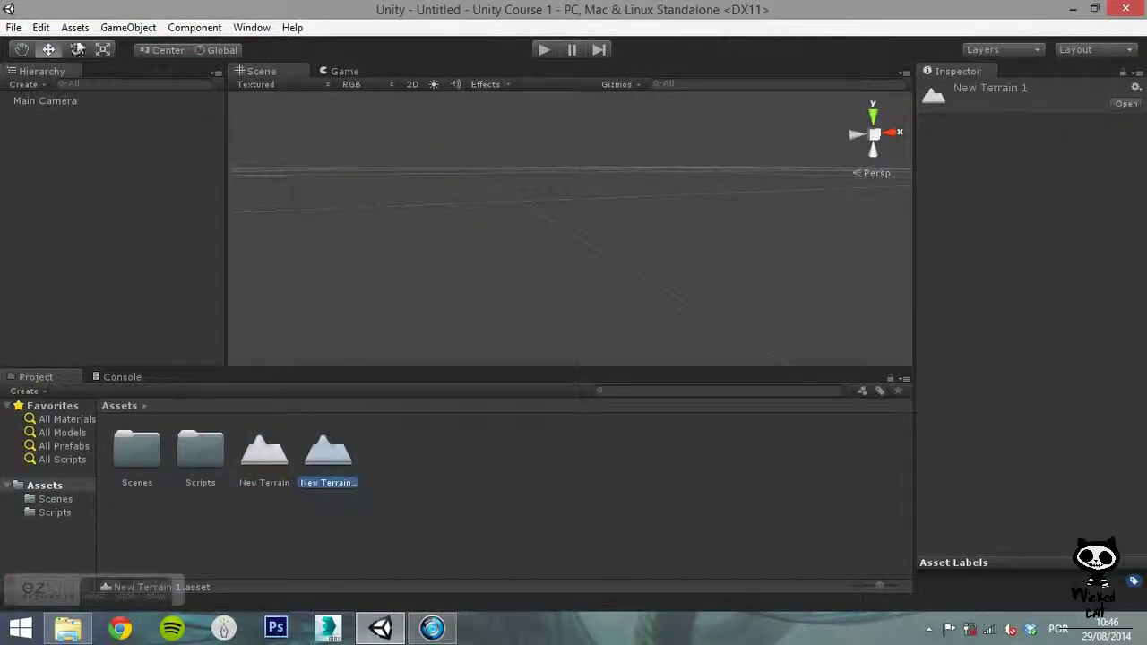
pyautogui.click(75, 27)
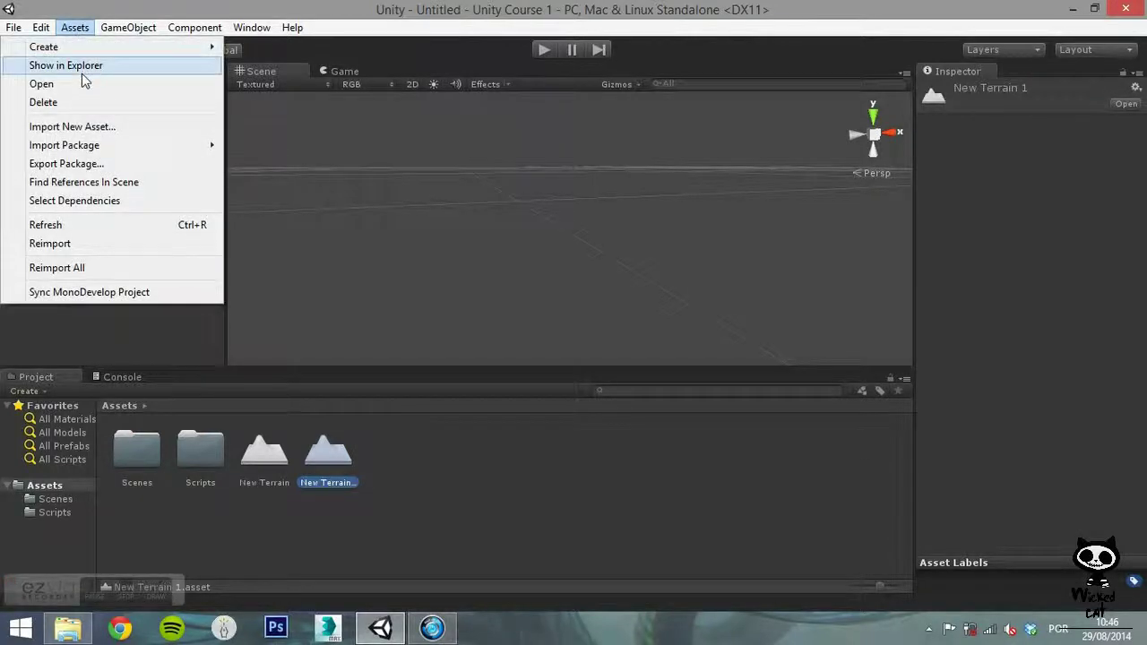
pyautogui.click(81, 85)
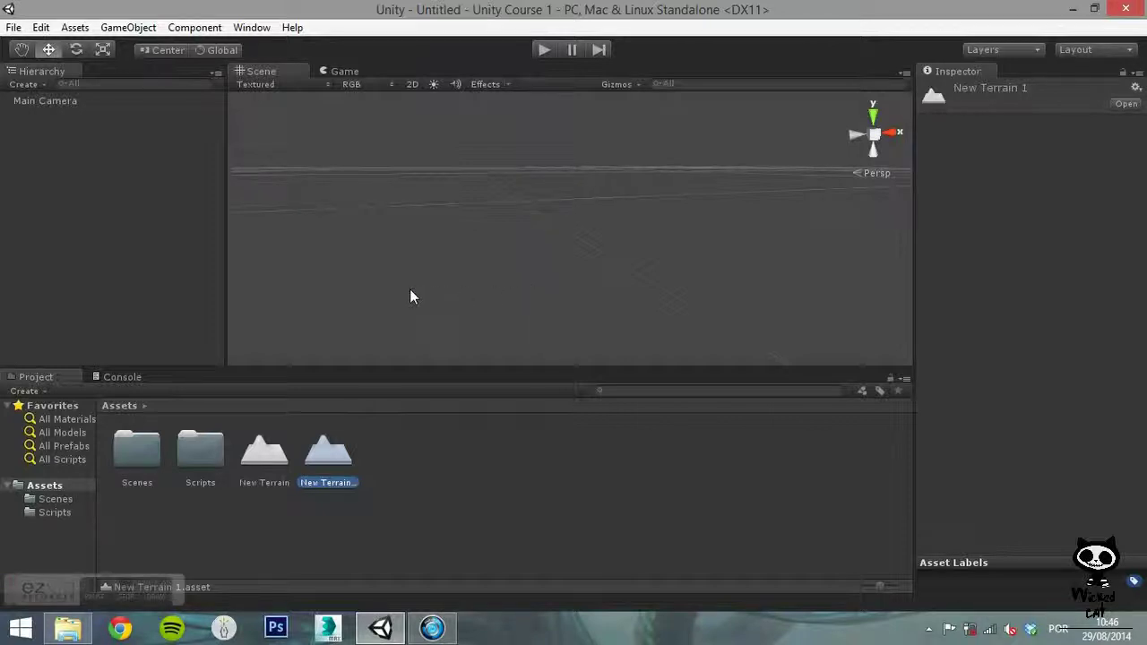
pyautogui.click(74, 27)
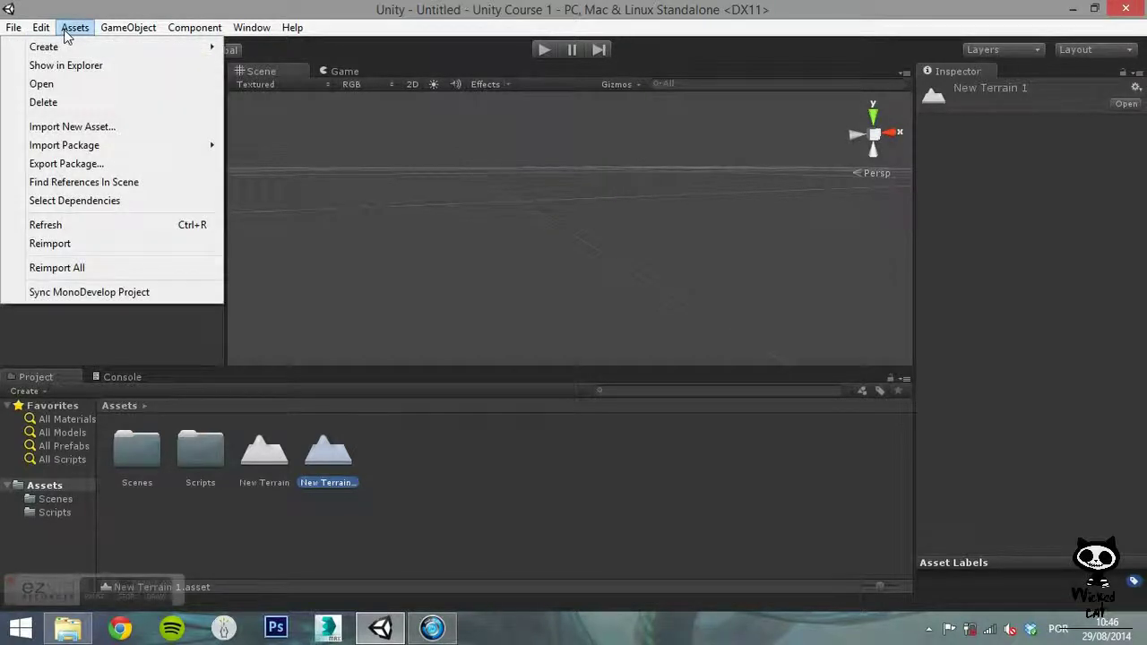
pyautogui.click(71, 102)
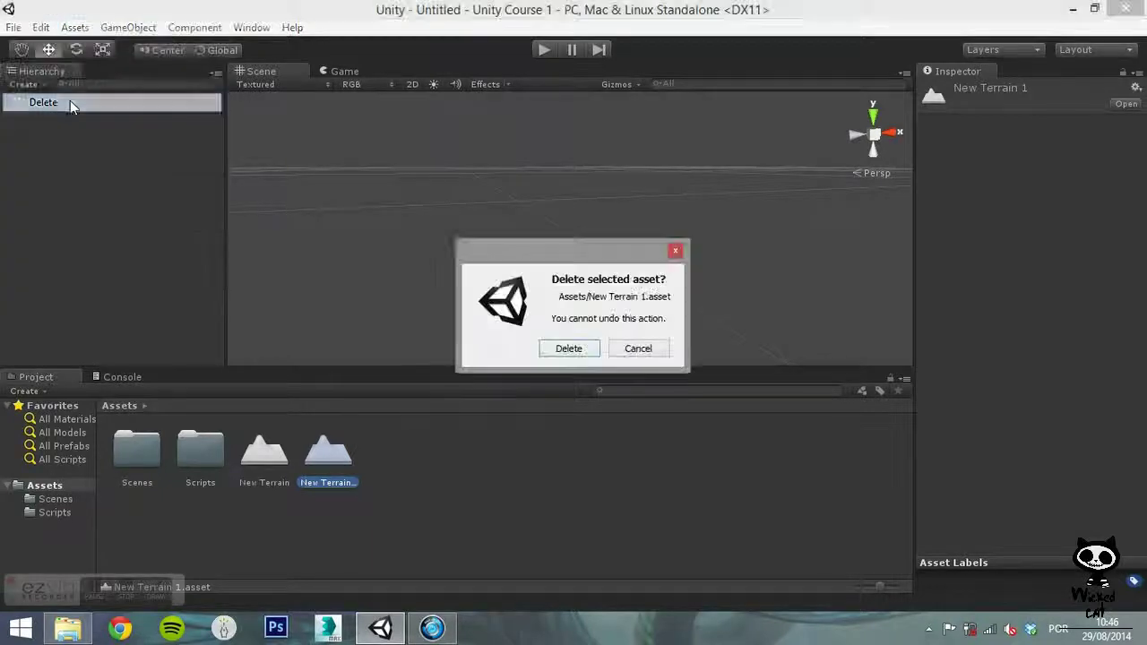
pyautogui.click(565, 350)
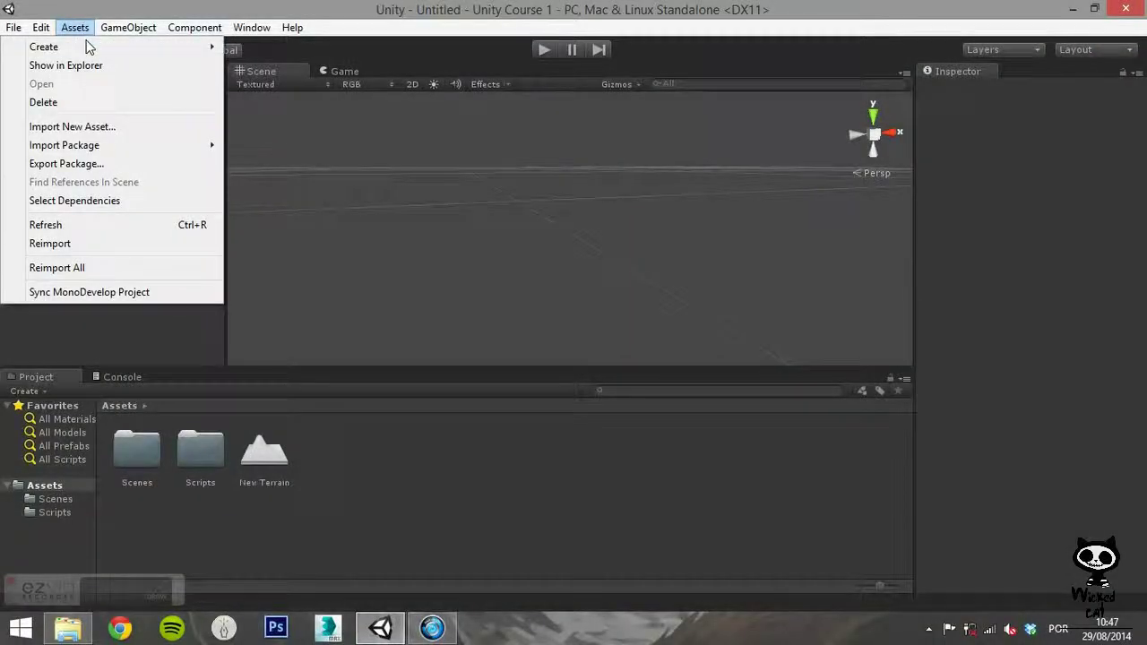
# - Import the Monkeys Spinning Monkeys MP3 file as a new asset
pyautogui.click(106, 120)
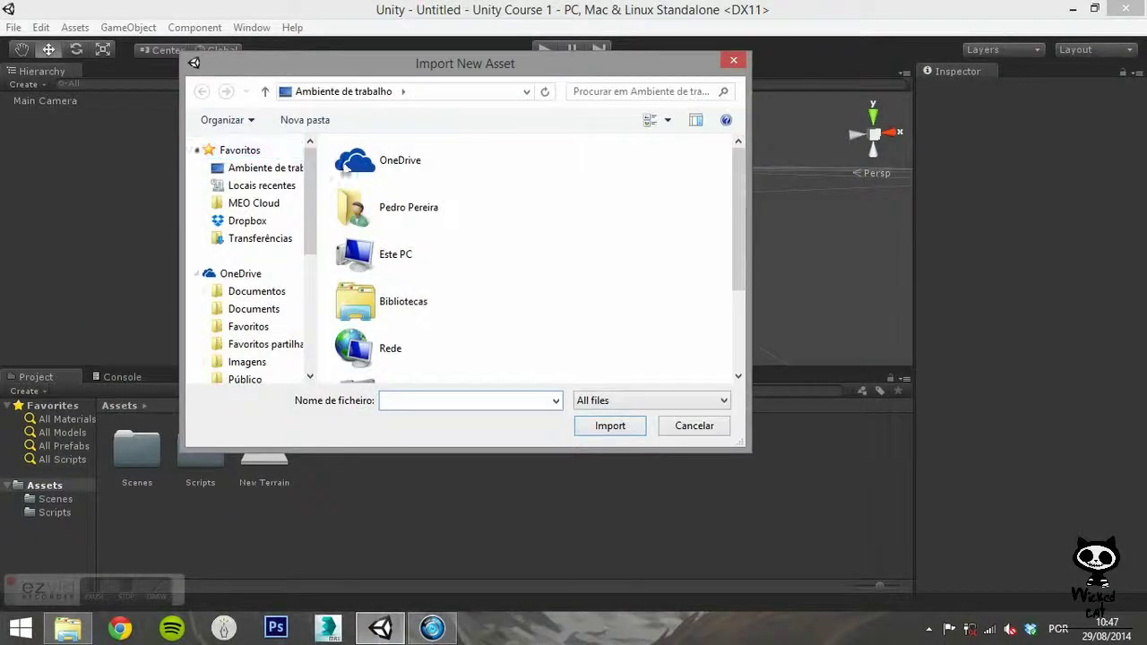
pyautogui.moveTo(739, 202); pyautogui.dragTo(740, 275)
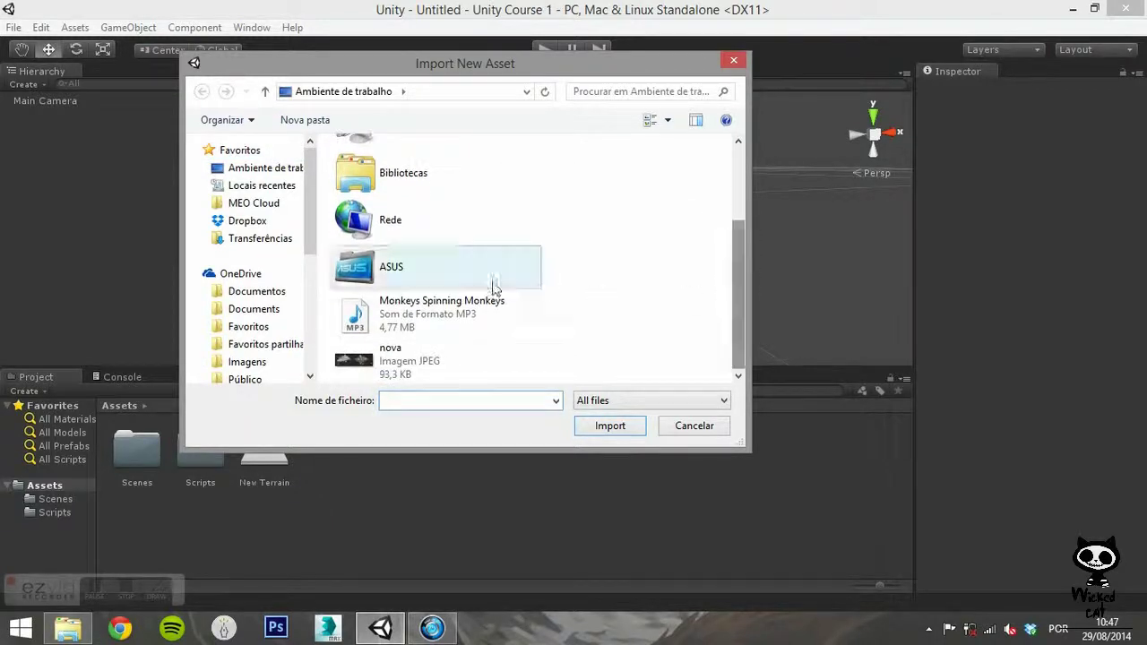
pyautogui.click(436, 315)
pyautogui.click(624, 428)
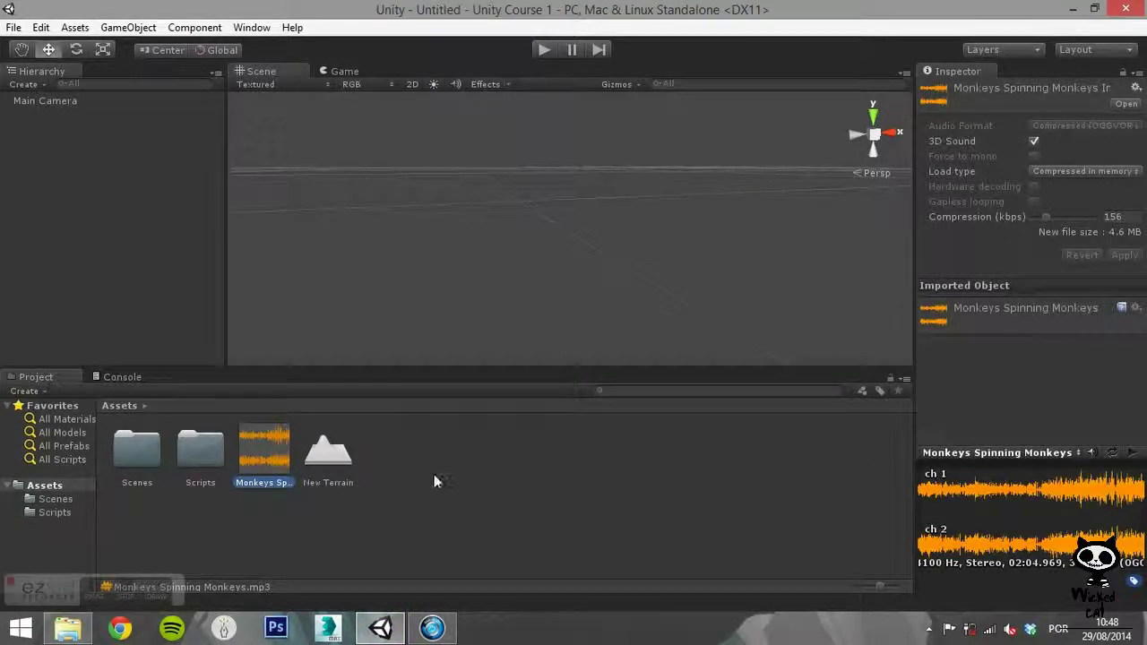
# - Preview and cancel the Character Controller package import, then choose Import Custom Package
pyautogui.click(74, 28)
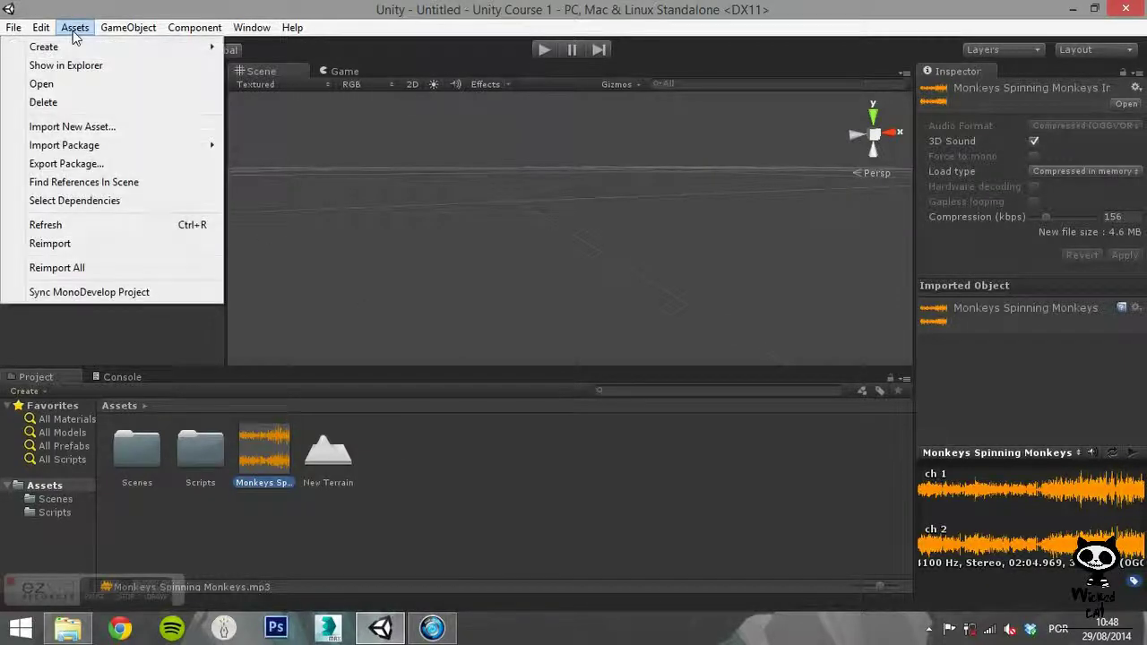
pyautogui.moveTo(121, 157)
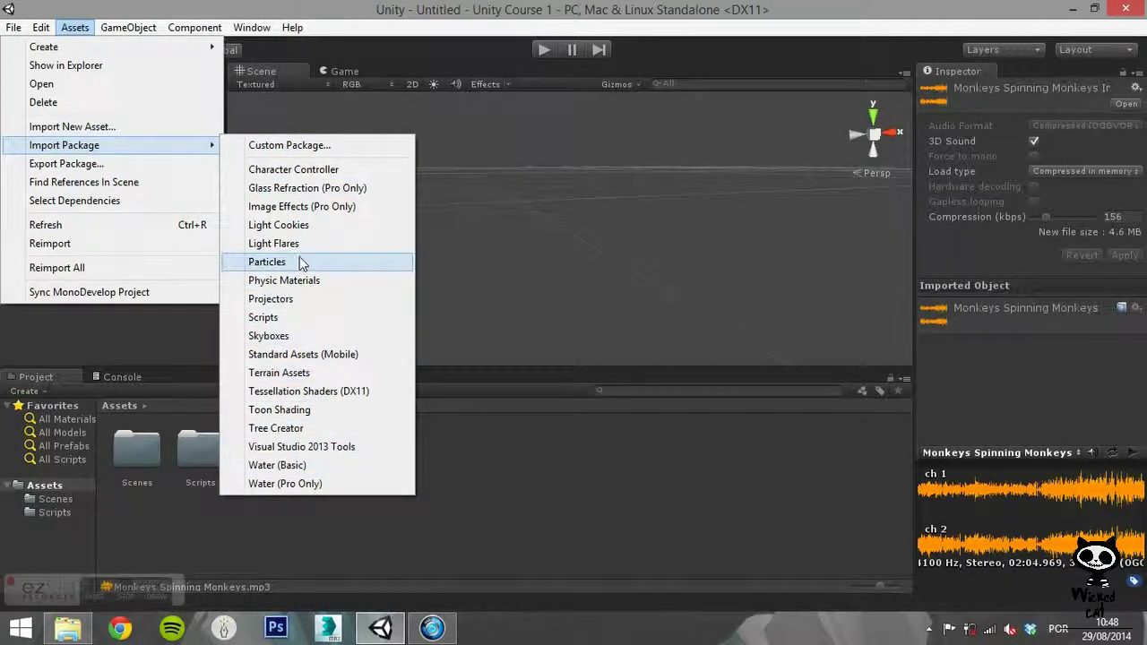
pyautogui.click(298, 170)
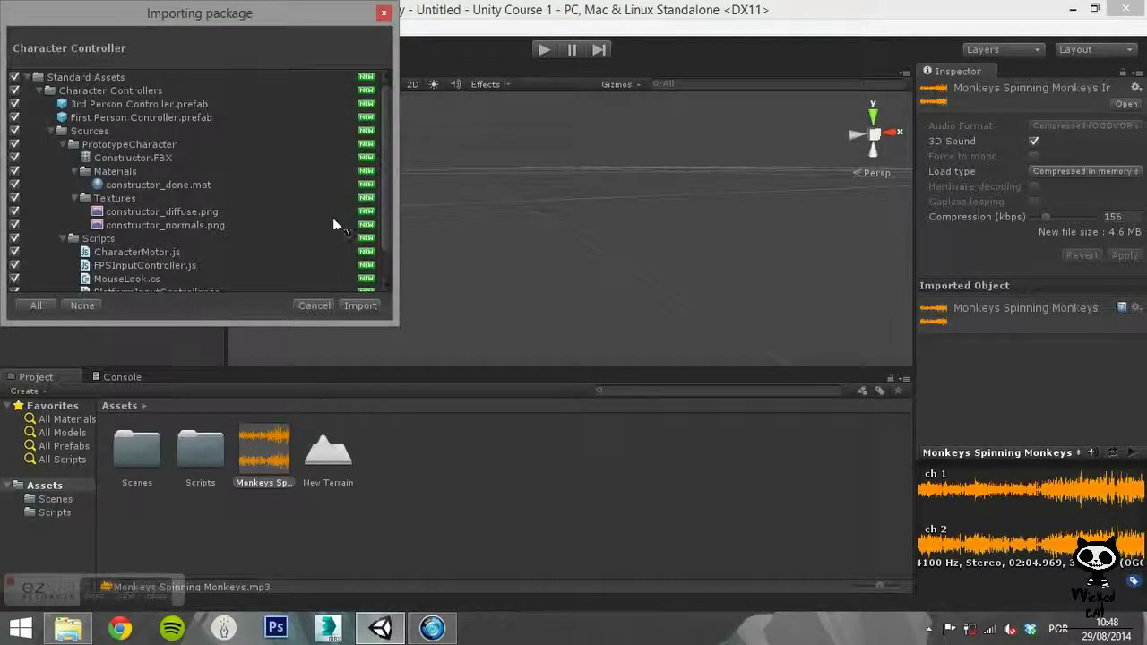
pyautogui.moveTo(388, 141)
pyautogui.mouseDown()
pyautogui.moveTo(394, 216)
pyautogui.moveTo(386, 120)
pyautogui.moveTo(383, 202)
pyautogui.mouseUp()
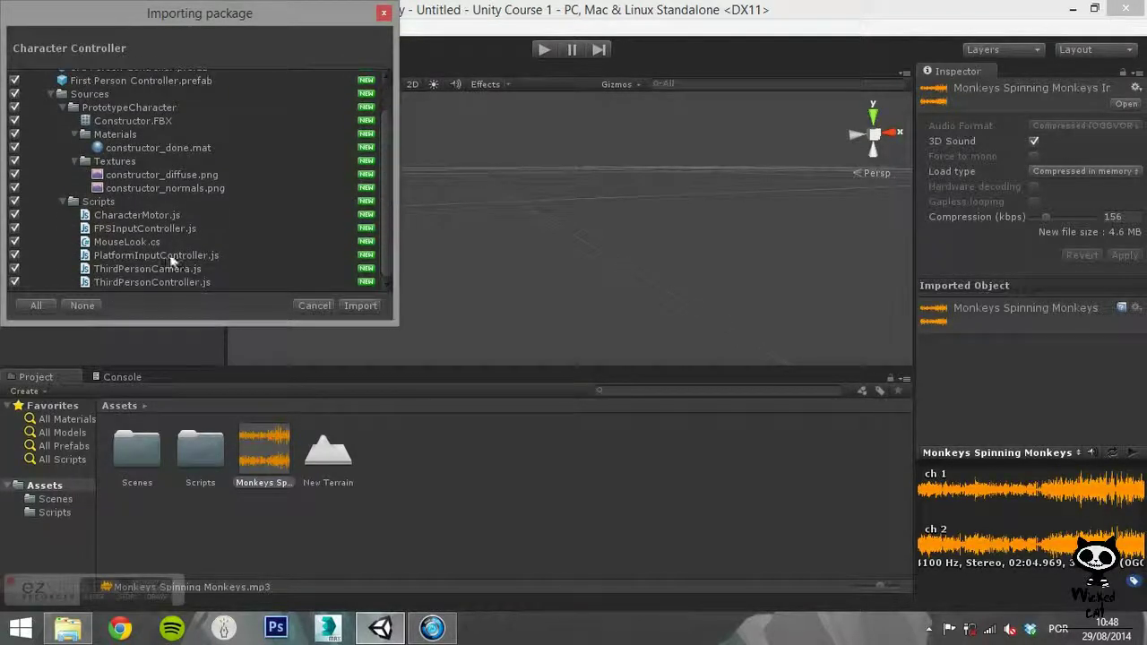
pyautogui.click(332, 306)
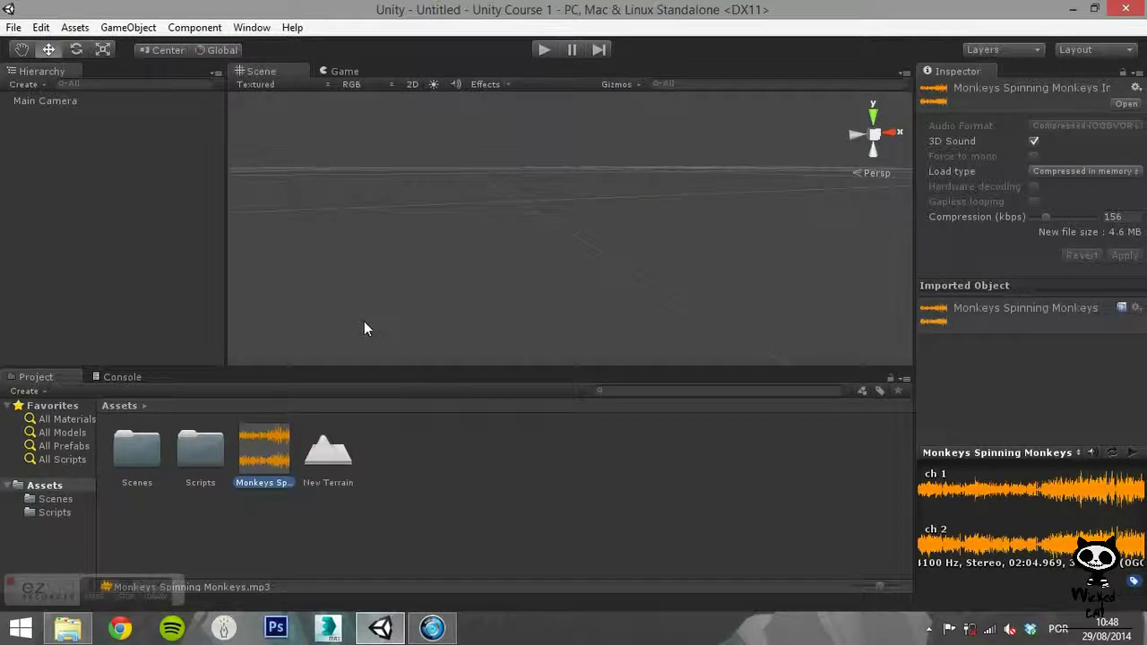
pyautogui.click(75, 27)
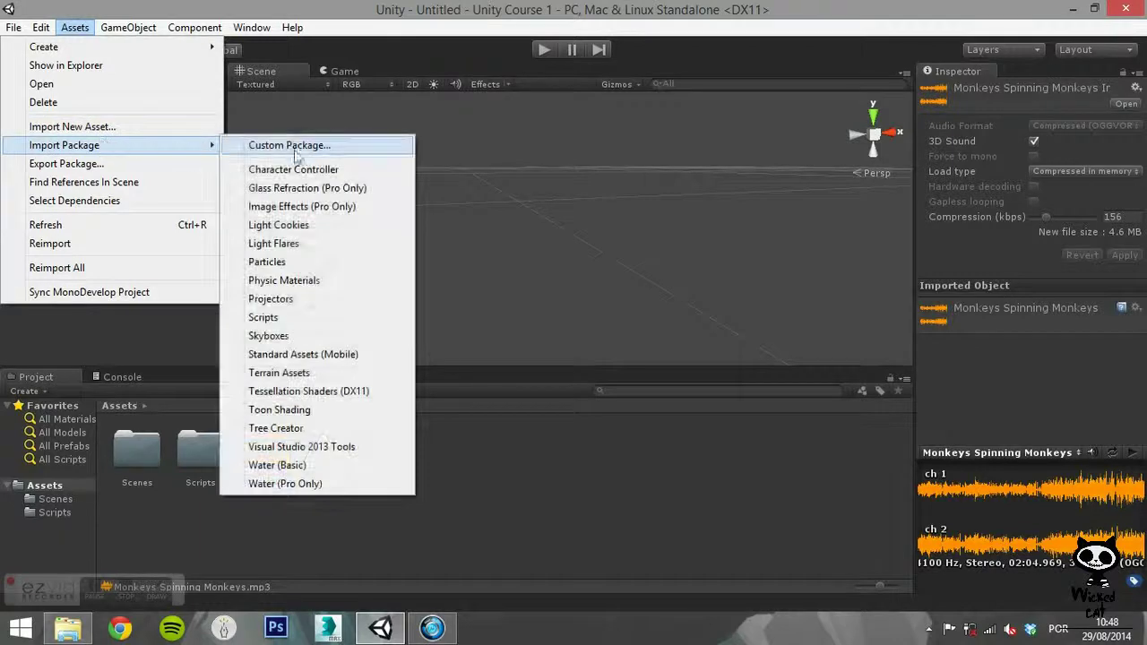
pyautogui.click(301, 151)
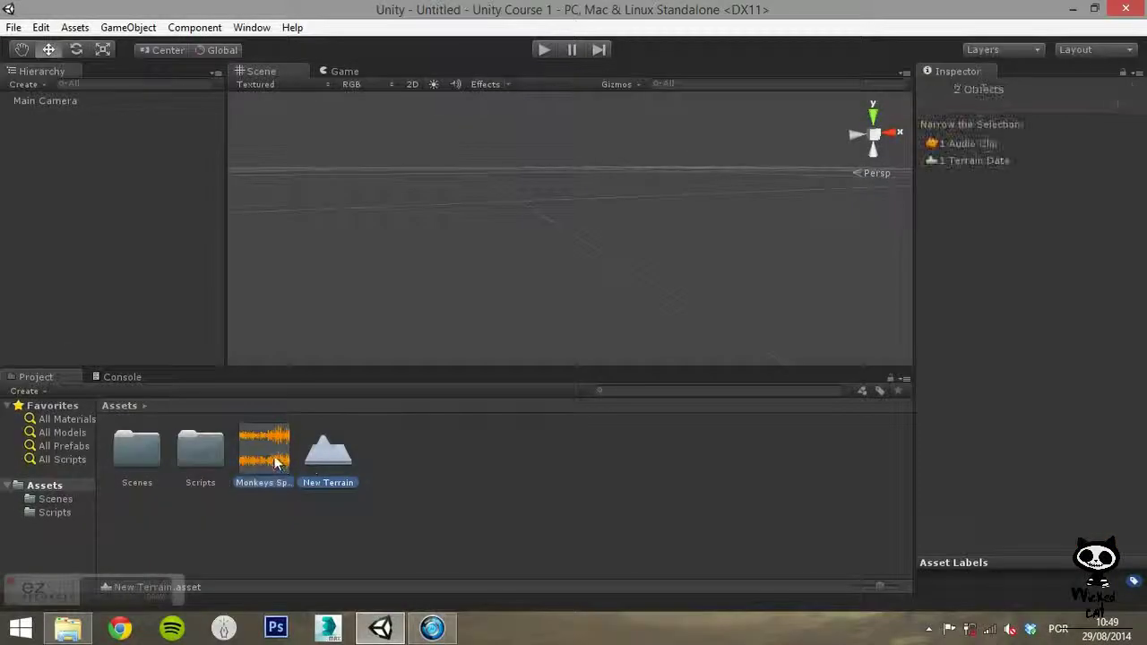
# - Export the Monkeys Spinning Monkeys clip and New Terrain as samplePackage on the Desktop
pyautogui.click(75, 26)
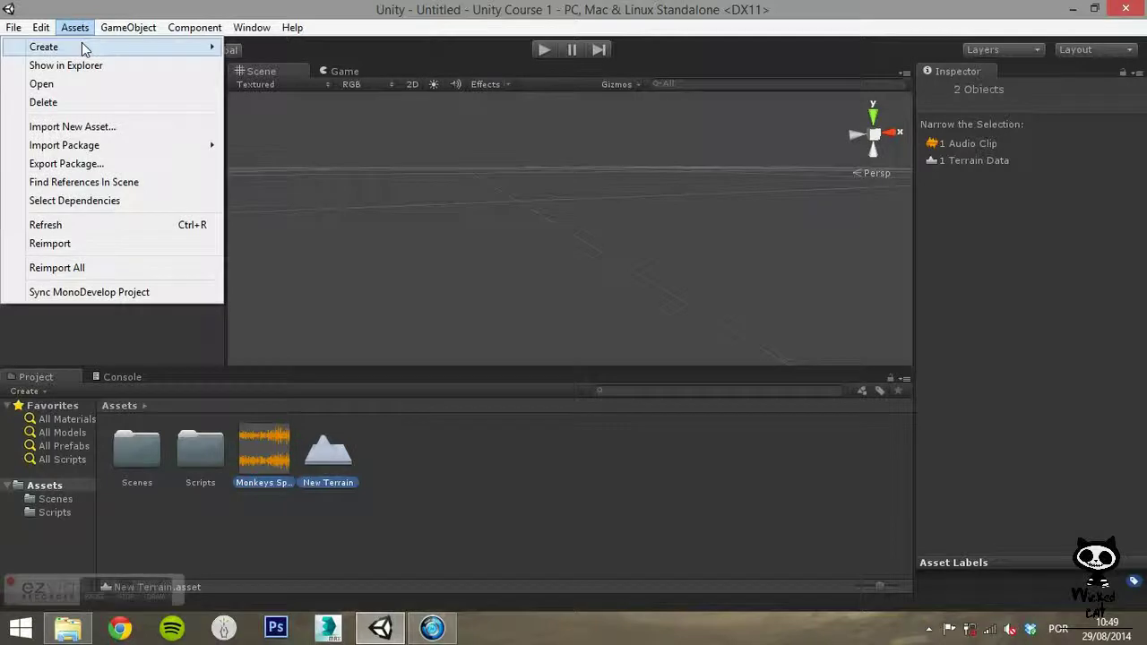
pyautogui.click(90, 164)
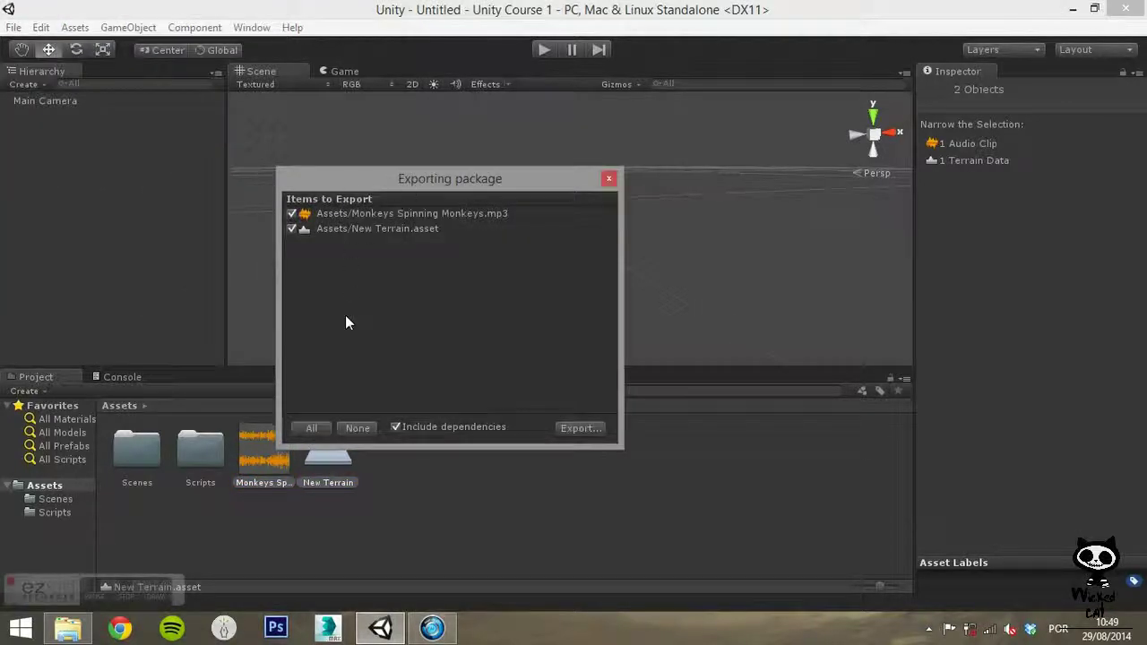
pyautogui.click(582, 430)
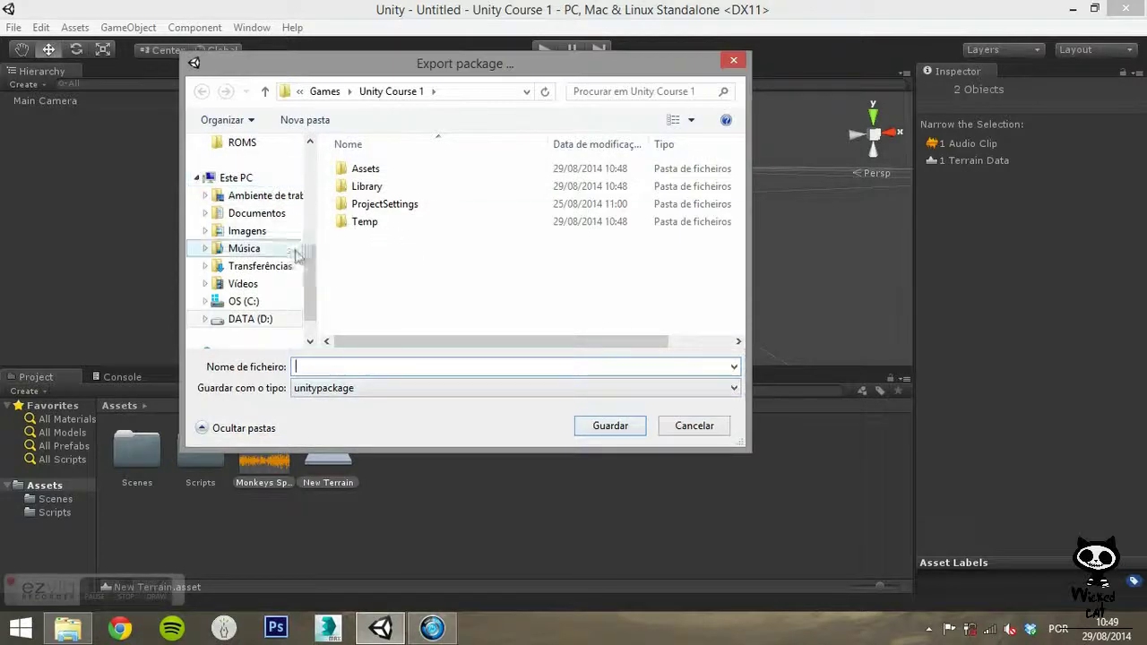
pyautogui.scroll(1, 291, 233)
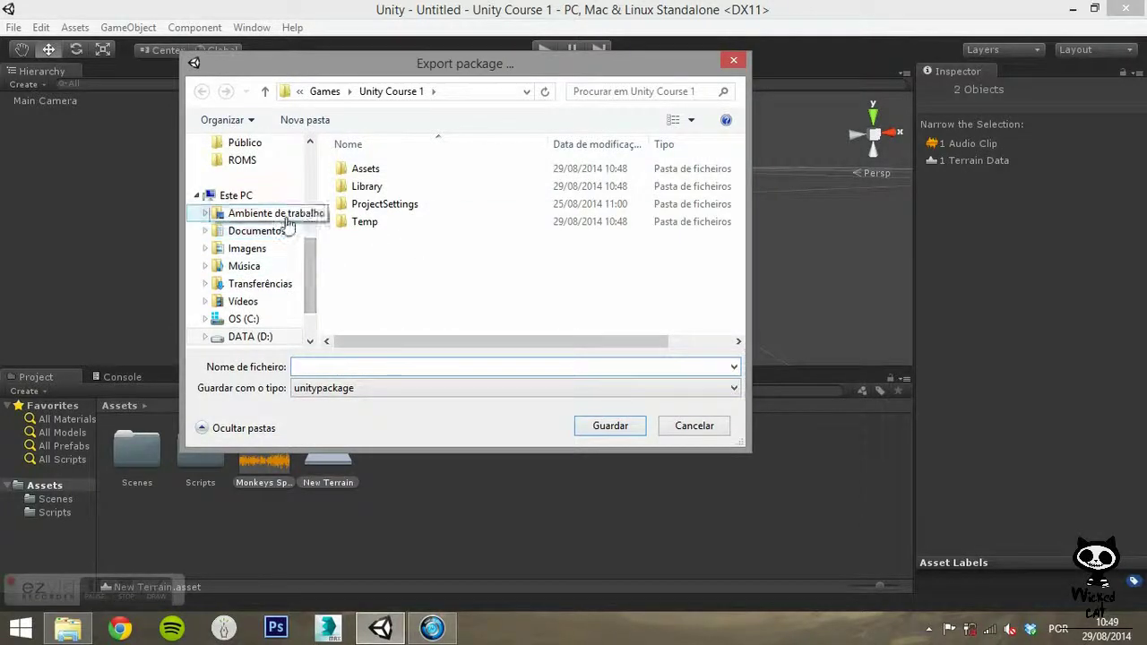
pyautogui.click(269, 213)
pyautogui.click(338, 368)
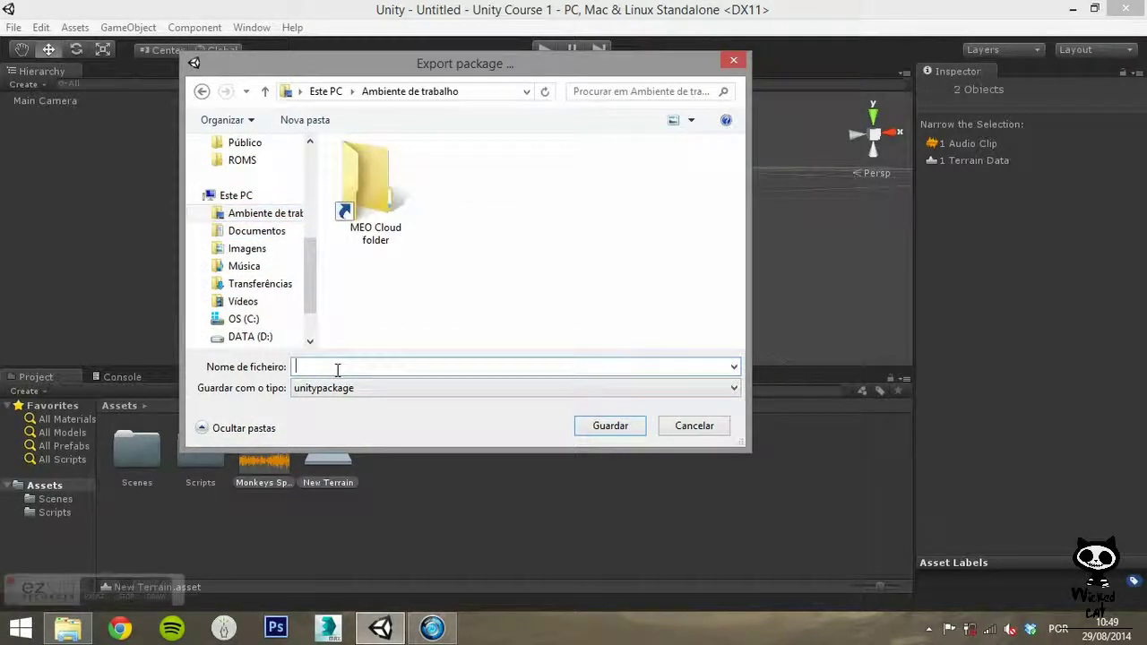
pyautogui.write('samplePackag')
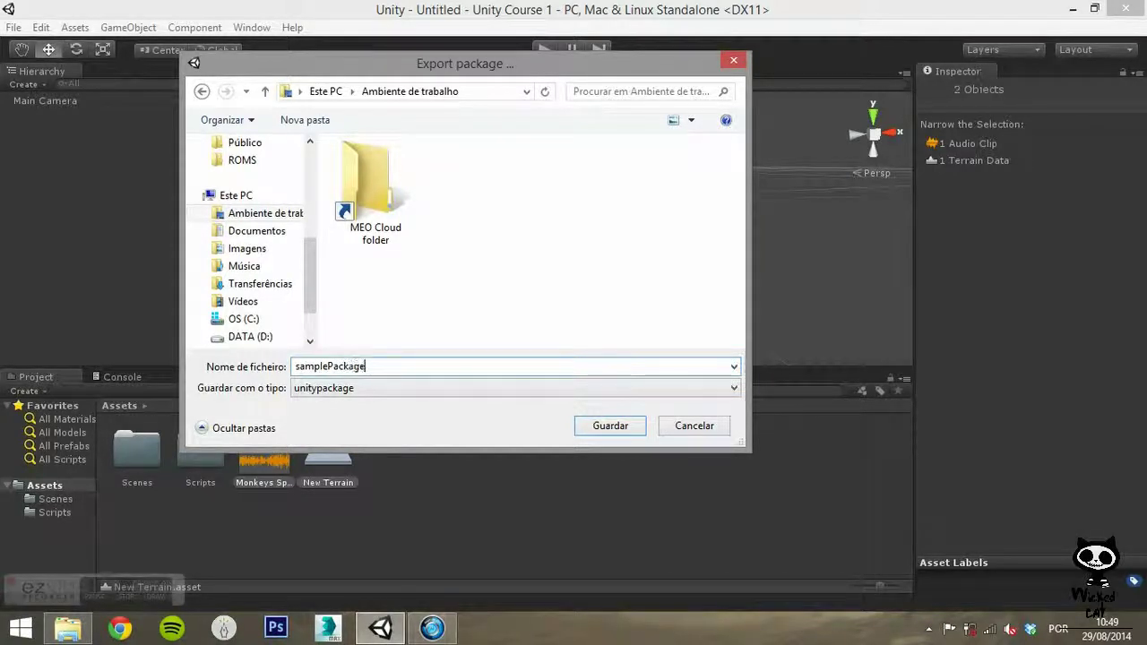
pyautogui.write('e')
pyautogui.click(608, 427)
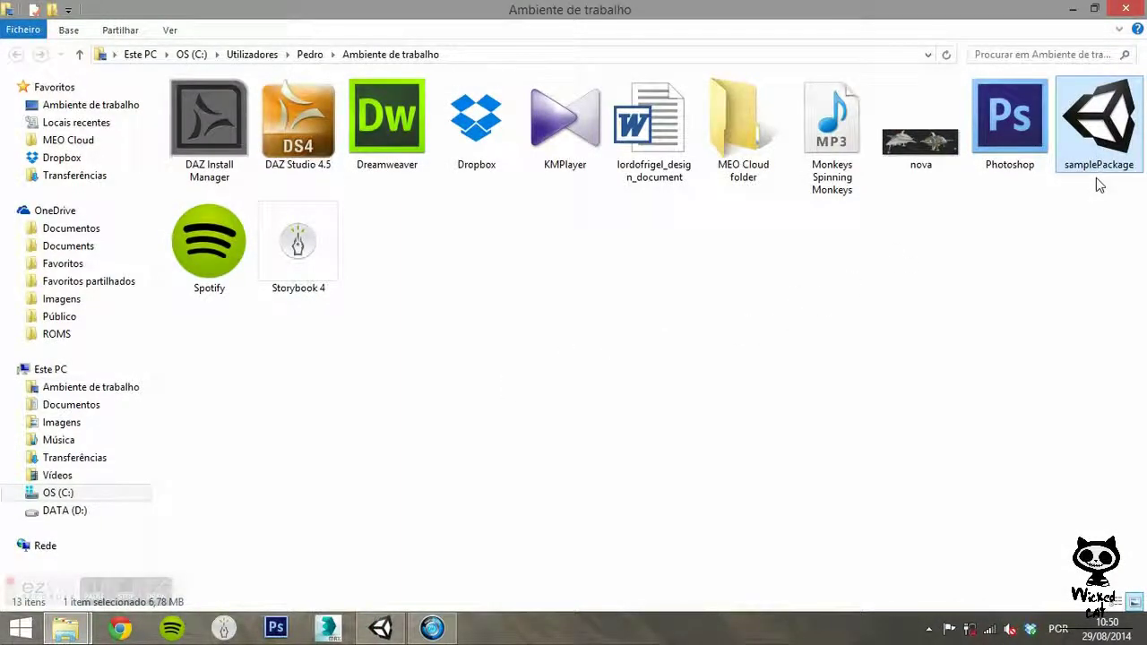
# - Return to Unity and pick samplePackage on the Desktop as a custom package to import
pyautogui.click(1122, 9)
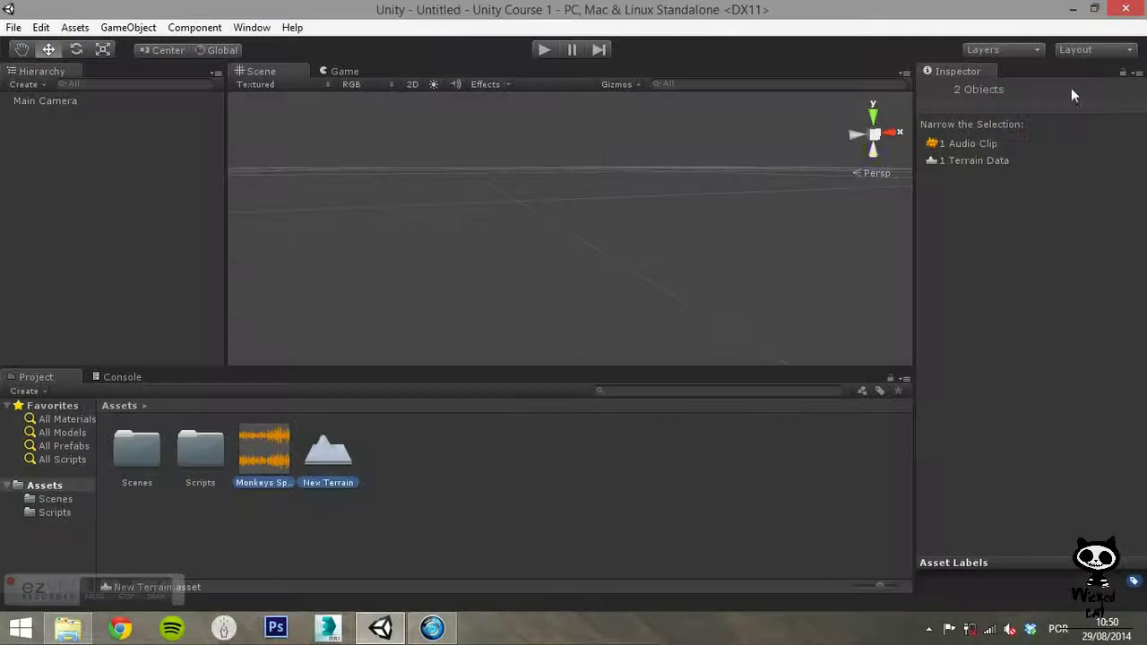
pyautogui.click(76, 29)
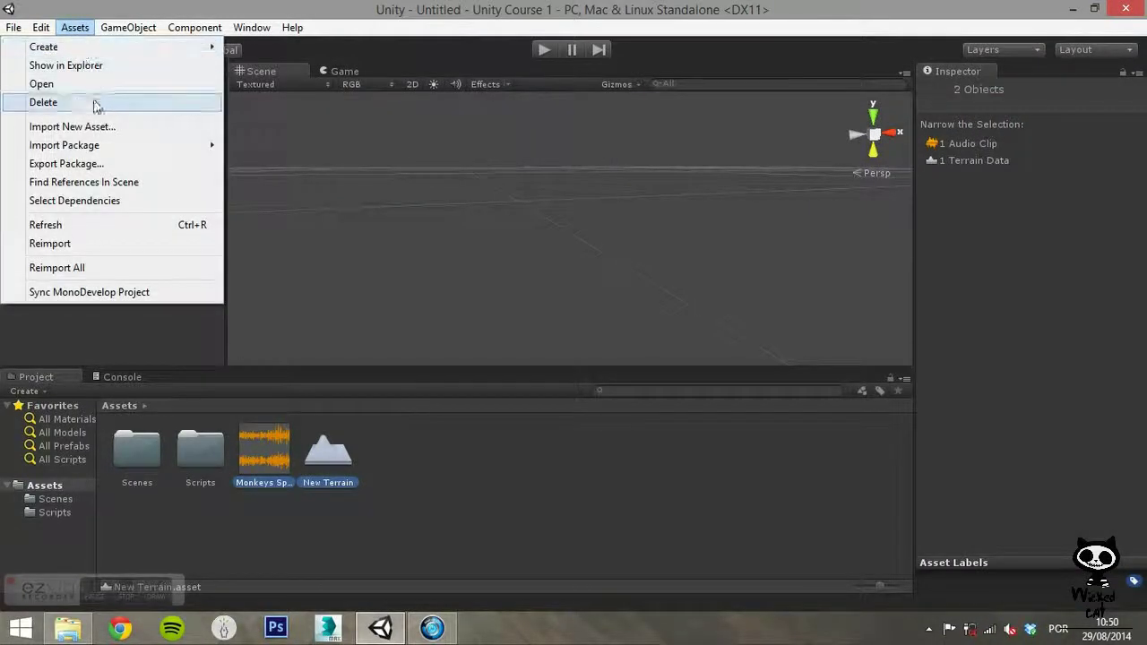
pyautogui.moveTo(105, 147)
pyautogui.click(303, 147)
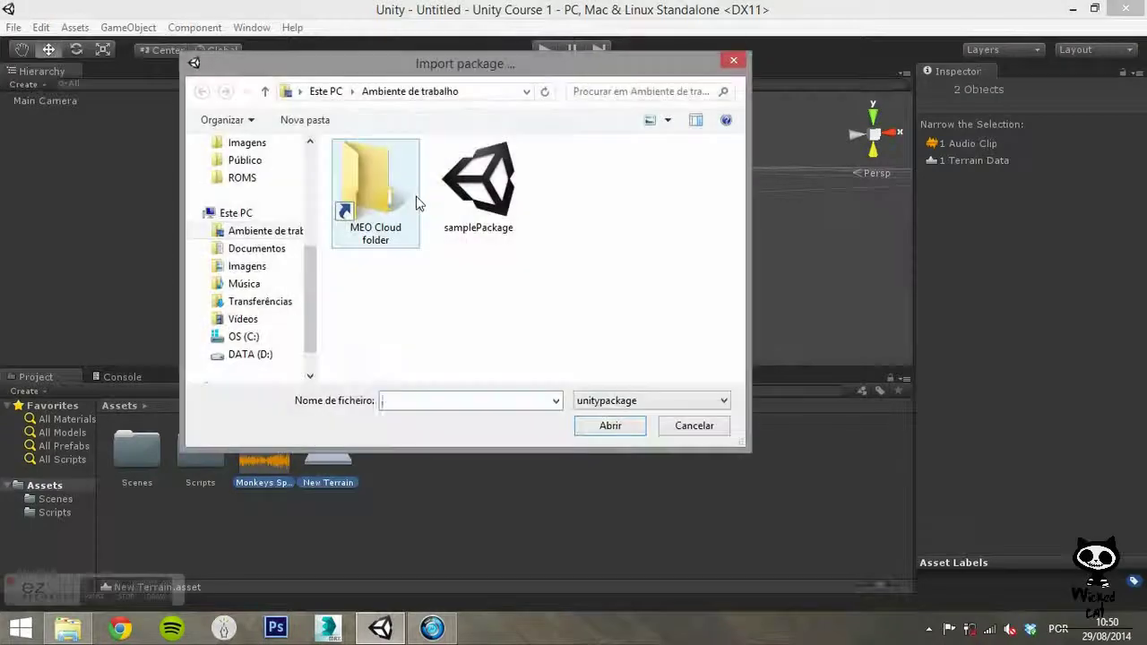
pyautogui.click(502, 224)
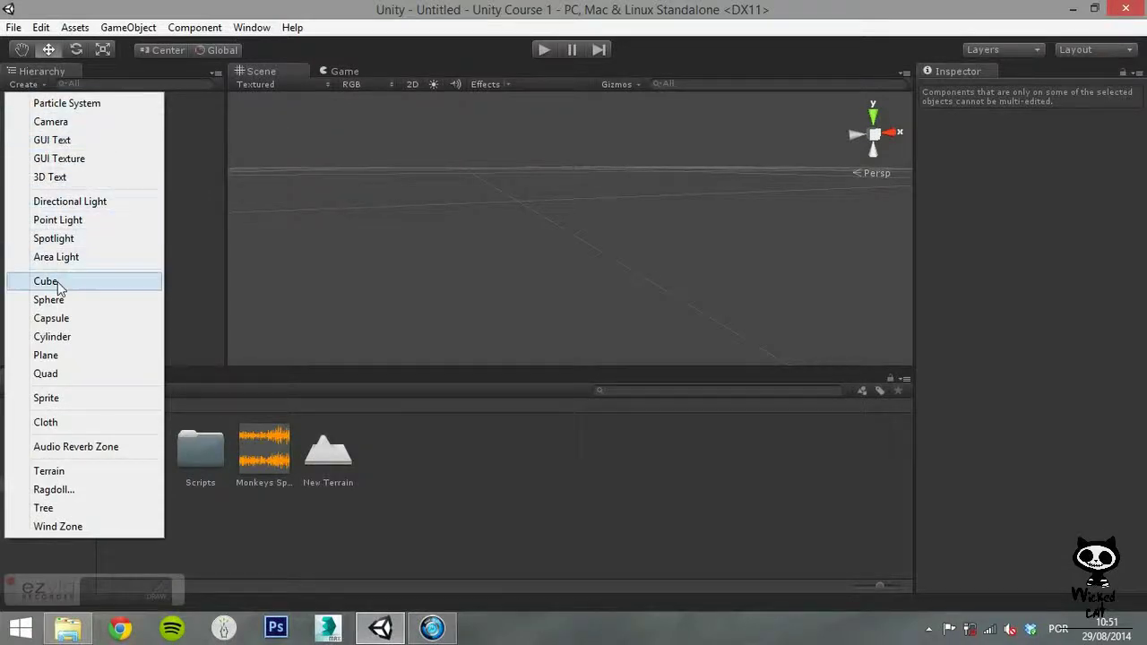
# - Create a Cube and drop the Monkeys Spinning Monkeys clip onto it as an Audio Source
pyautogui.click(47, 282)
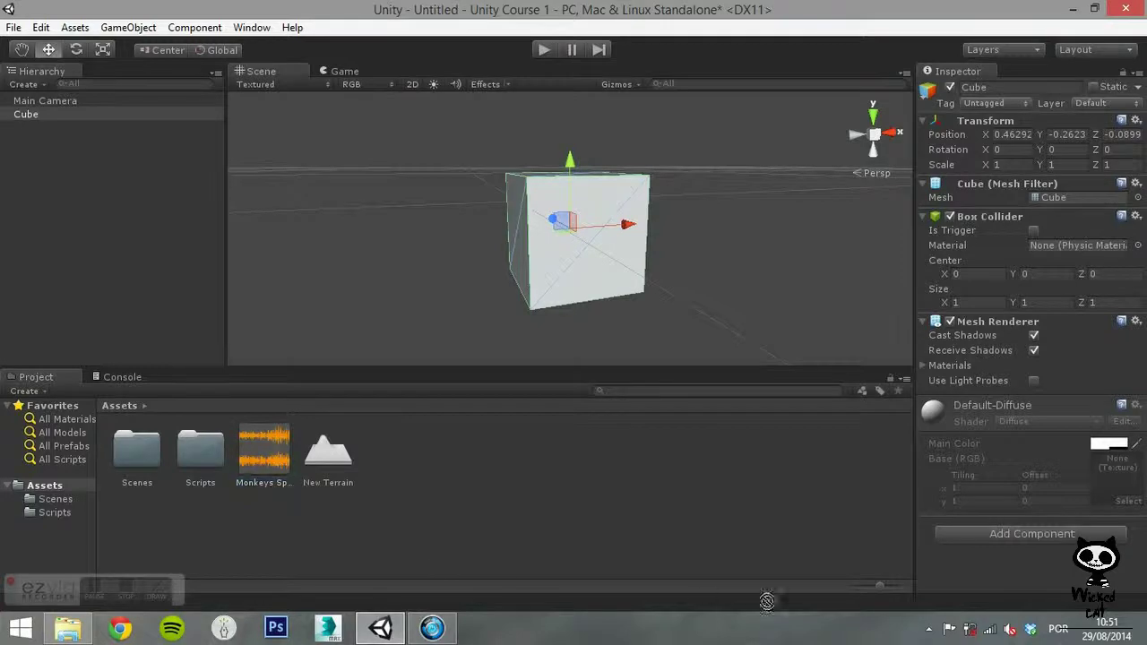
pyautogui.moveTo(1063, 578); pyautogui.dragTo(1066, 573)
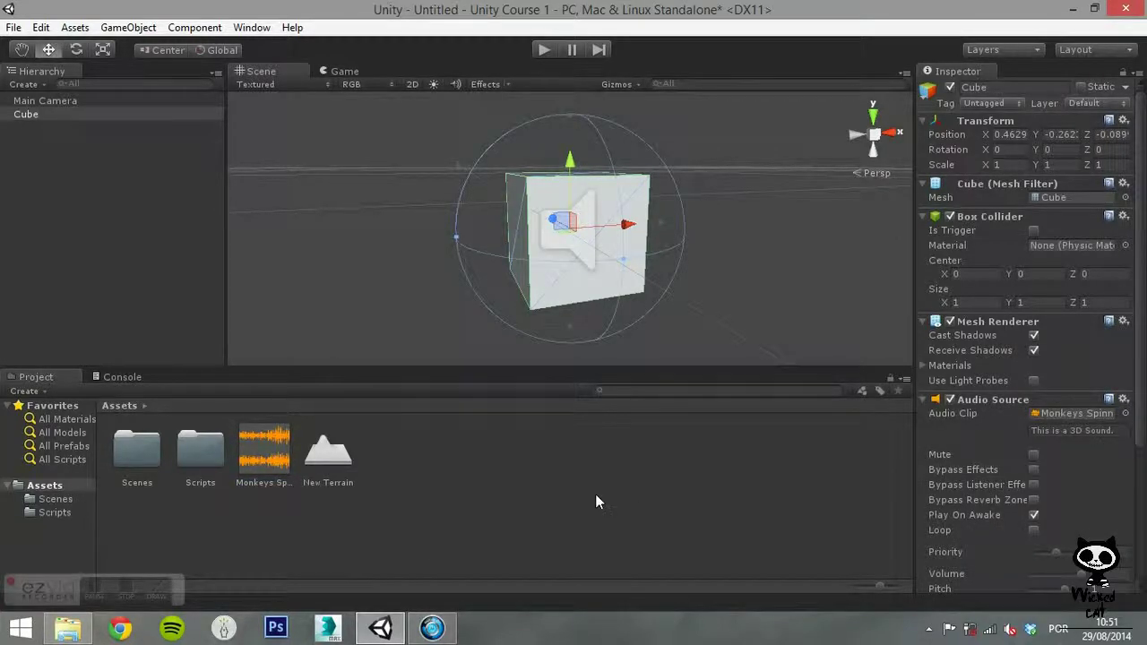
pyautogui.click(279, 260)
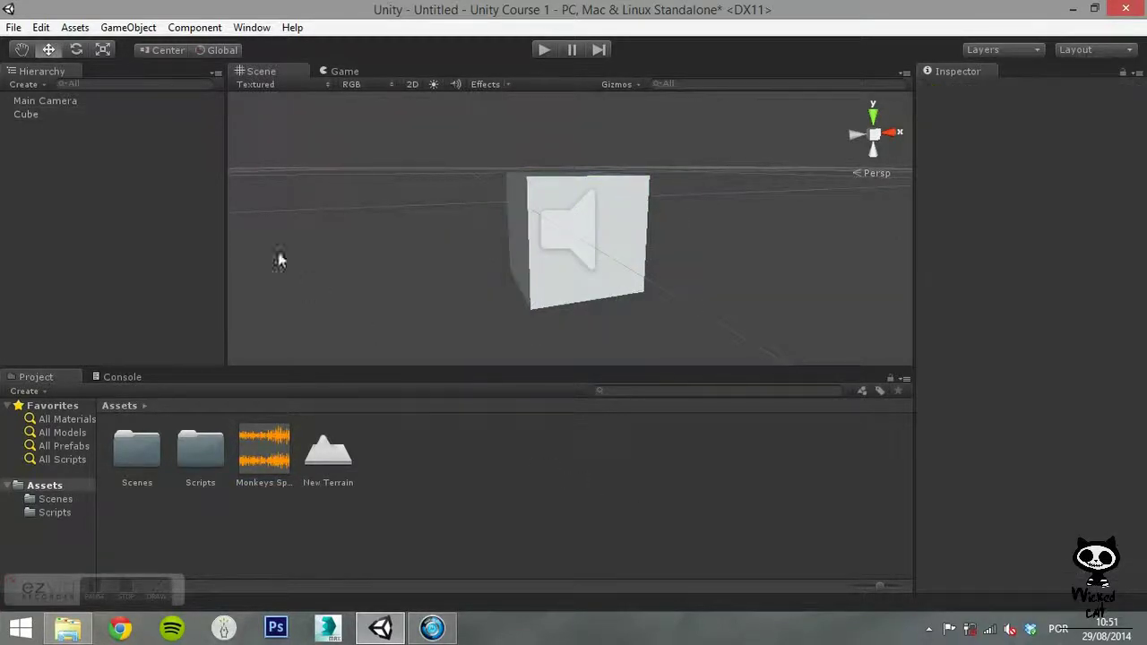
# - Locate the Monkeys Spinning Monkeys clip's scene references, then reimport the clip
pyautogui.click(247, 438)
pyautogui.click(76, 27)
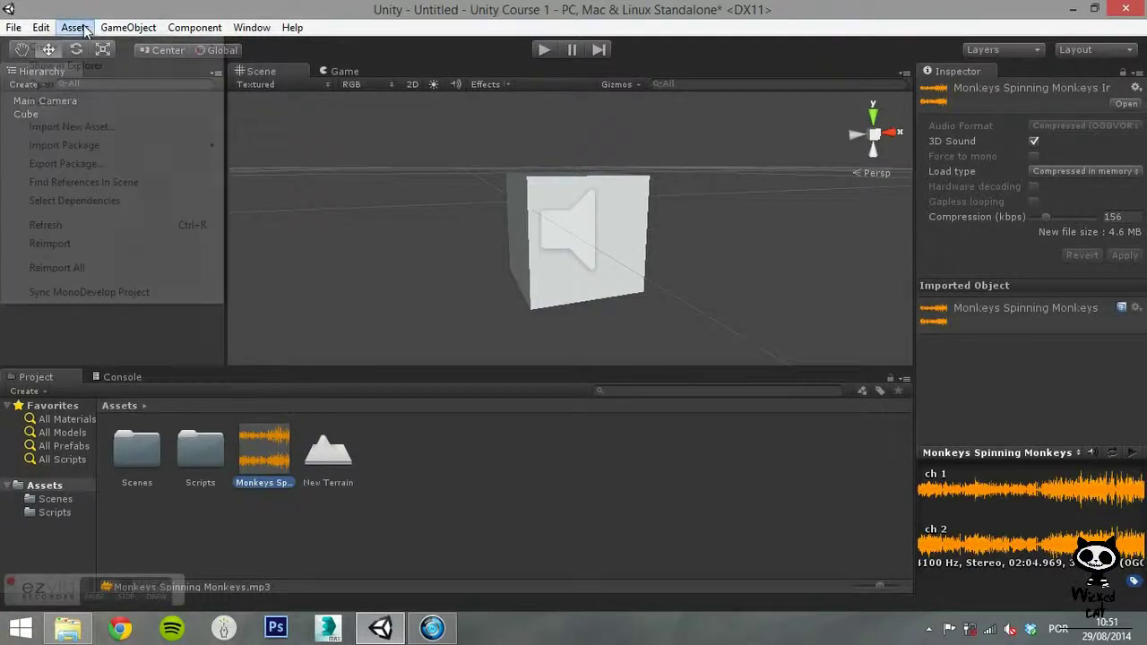
pyautogui.click(103, 182)
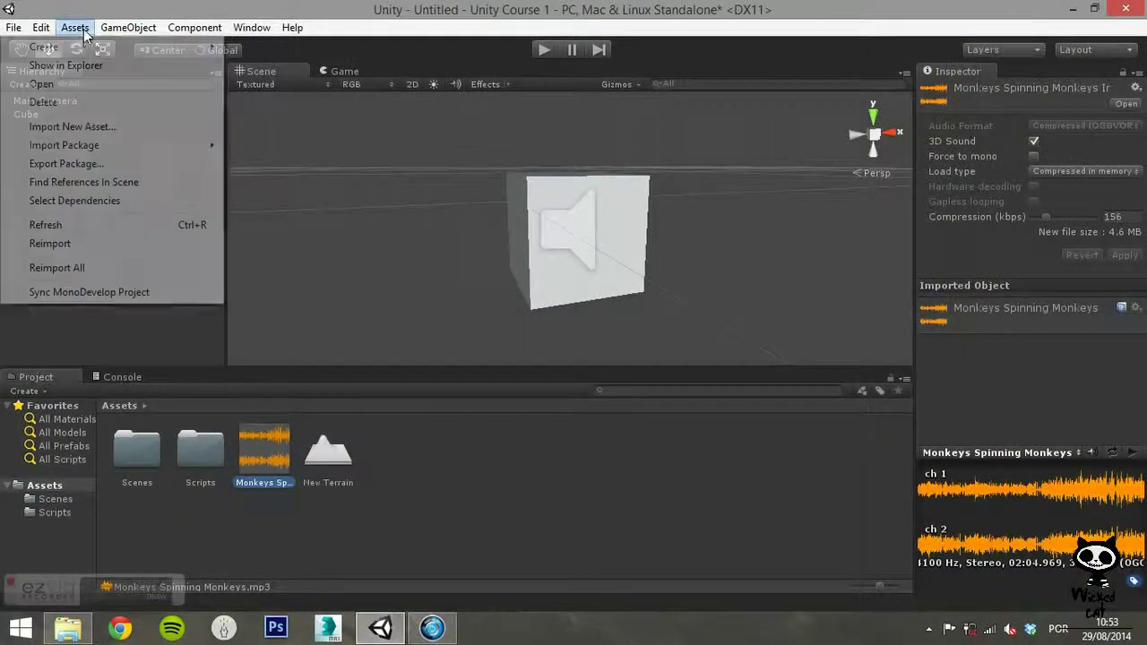
pyautogui.click(105, 245)
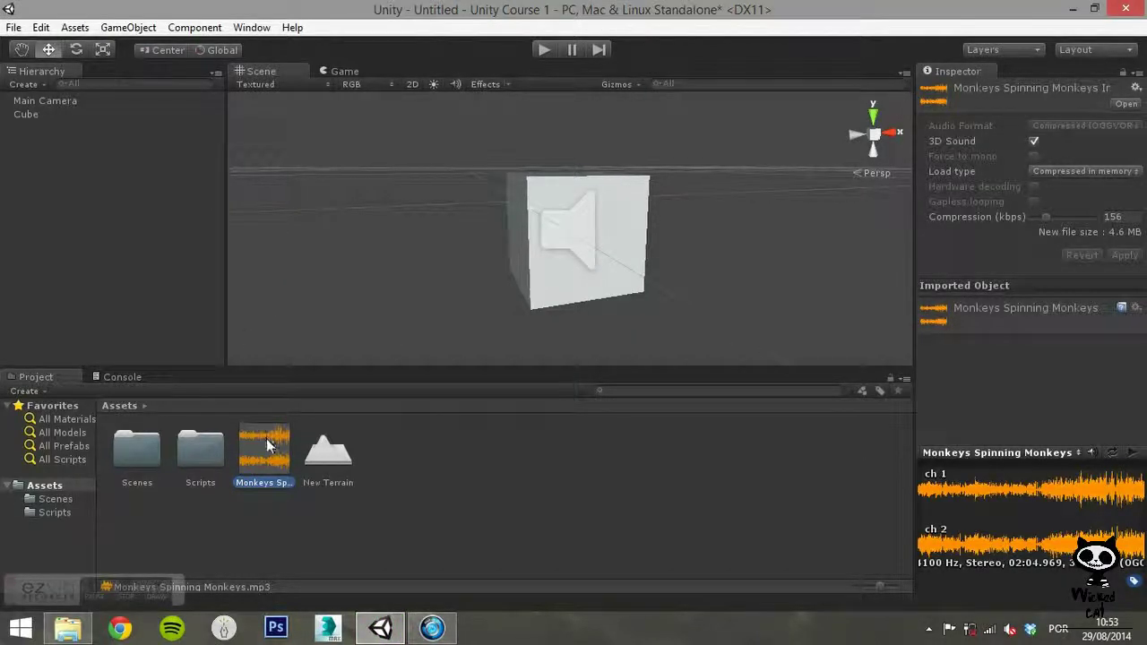
# - Open the Assets menu to review the commands down to Sync MonoDevelop Project
pyautogui.click(75, 28)
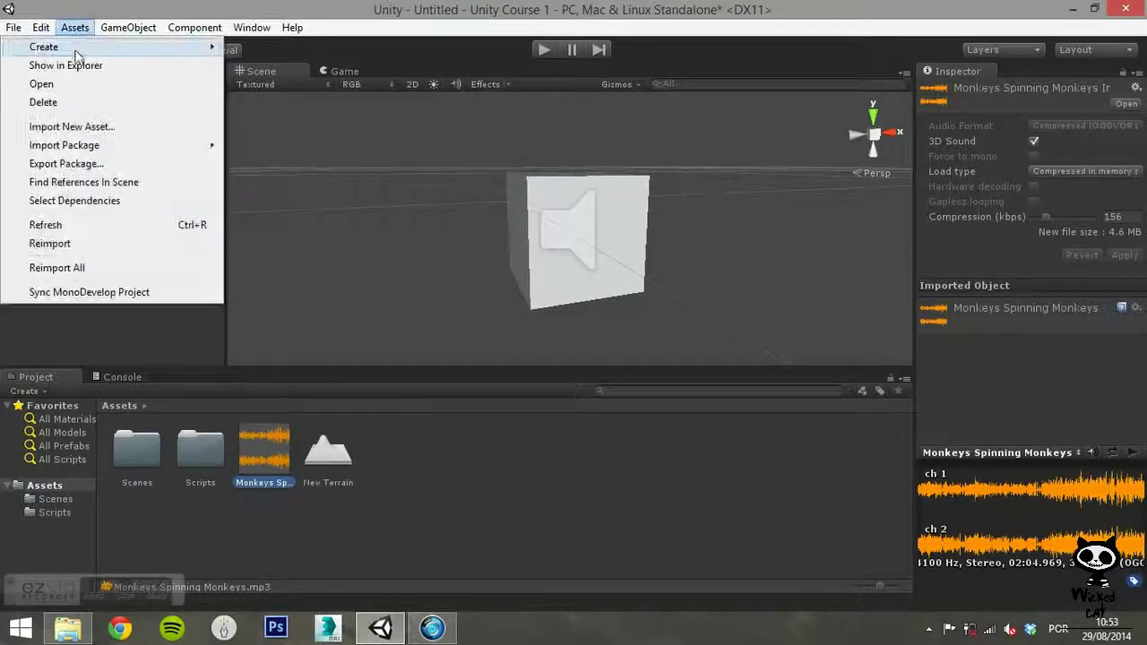